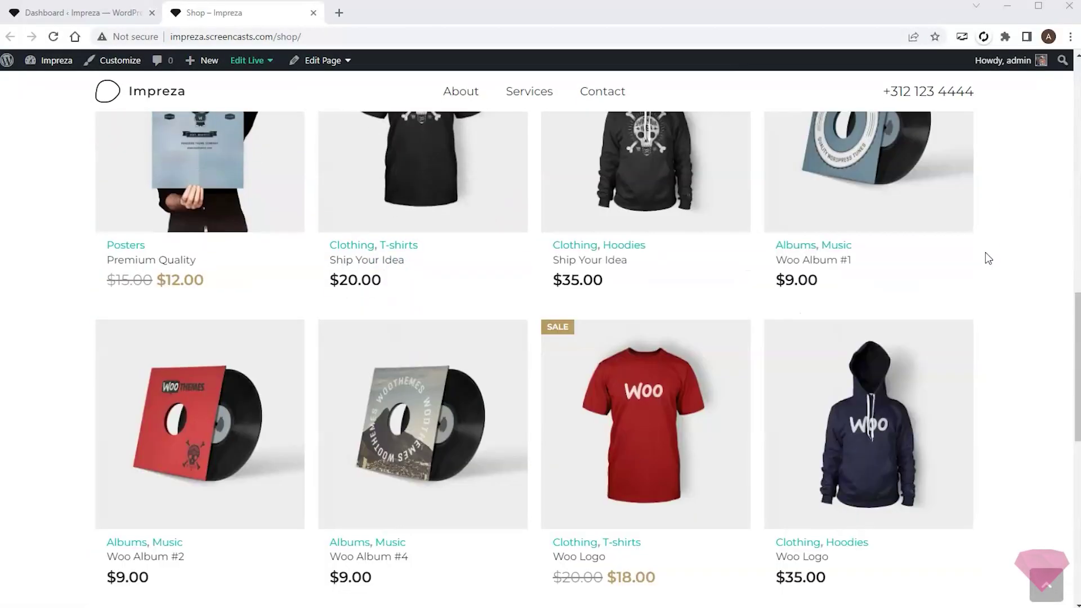
# Add the Flying Ninja and Woo Ninja posters to the cart.
pyautogui.scroll(15, 985, 259)
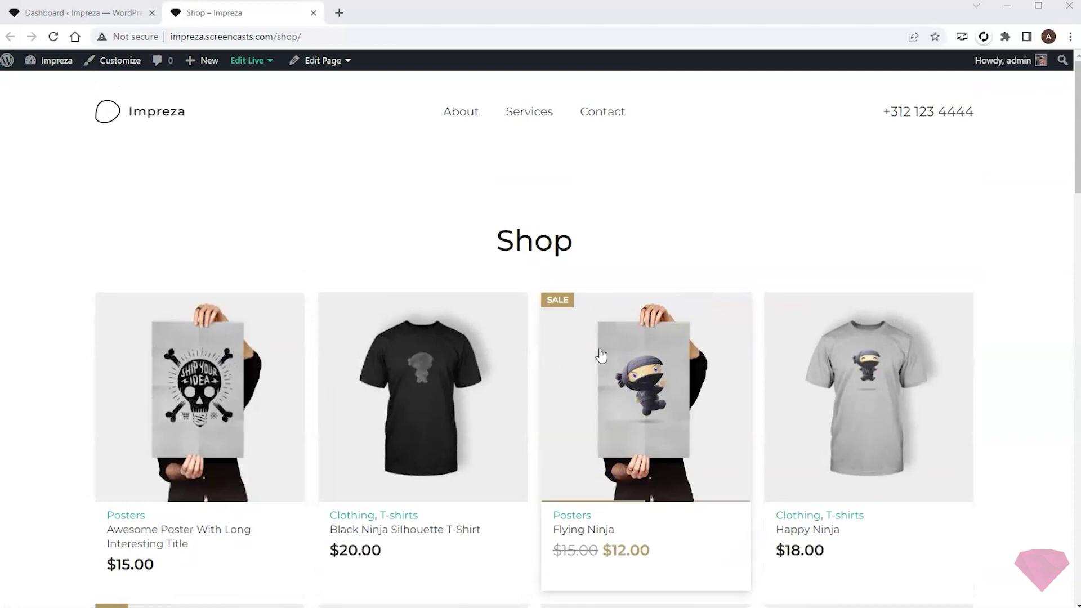
pyautogui.click(596, 367)
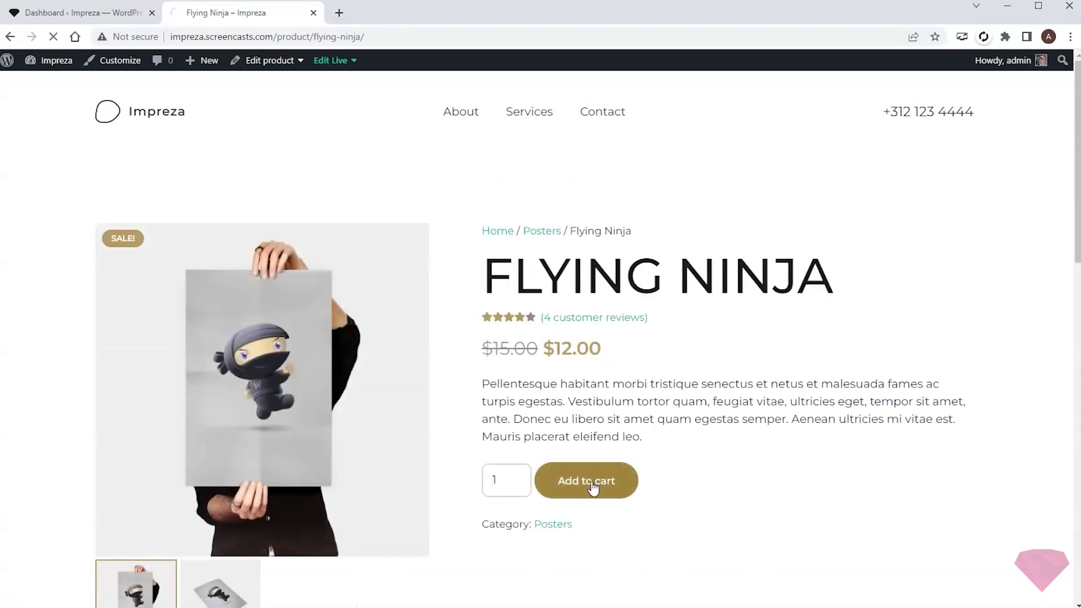
pyautogui.scroll(-9, 766, 345)
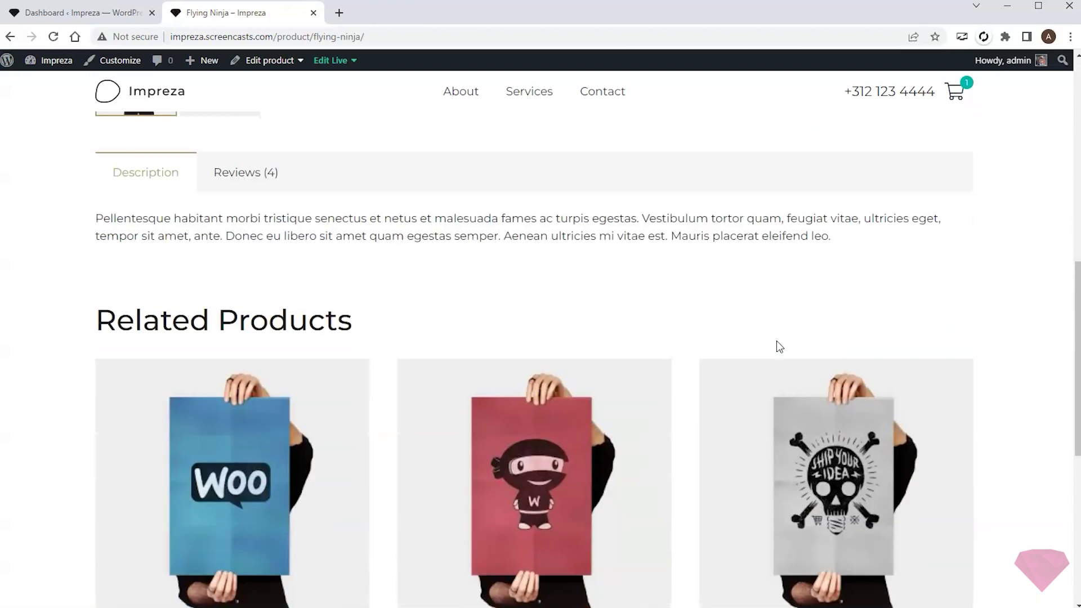
pyautogui.scroll(-5, 776, 341)
pyautogui.click(450, 486)
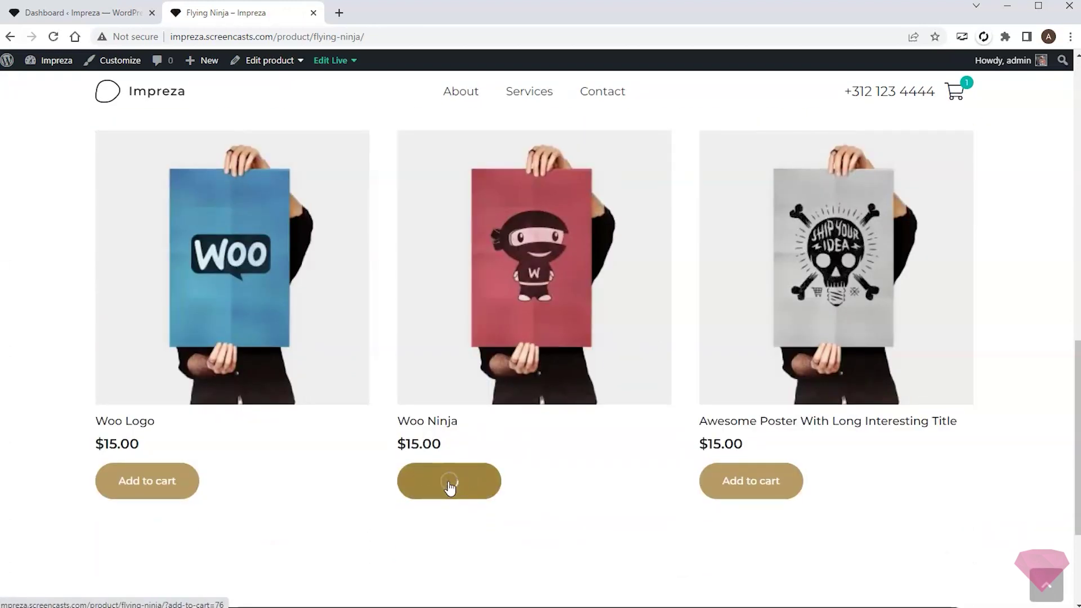
# View the cart and open its Edit Live editor in a new tab.
pyautogui.click(544, 467)
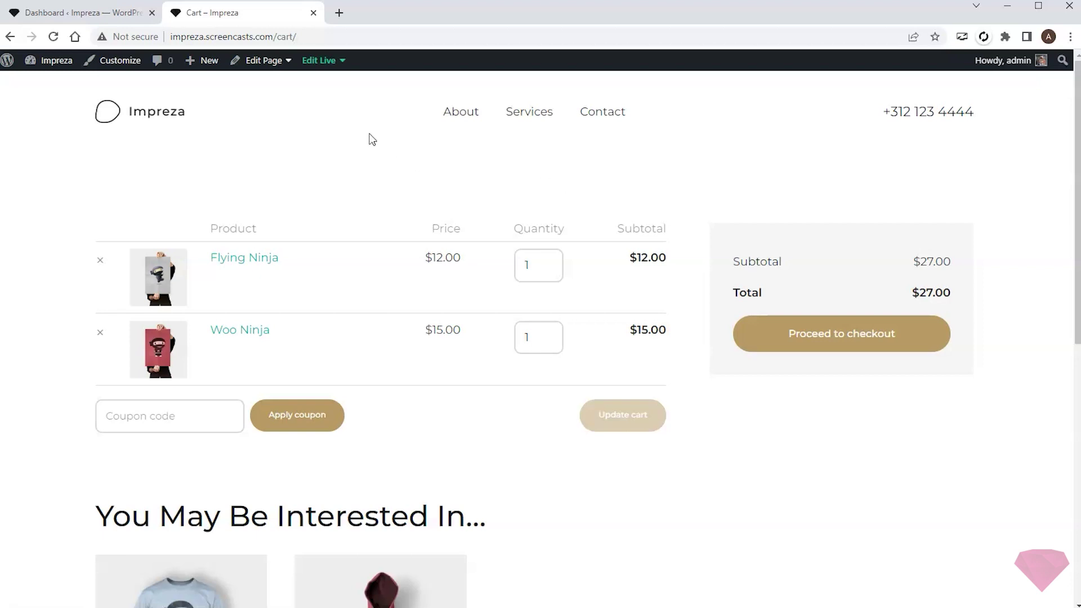
pyautogui.rightClick(320, 61)
pyautogui.click(366, 70)
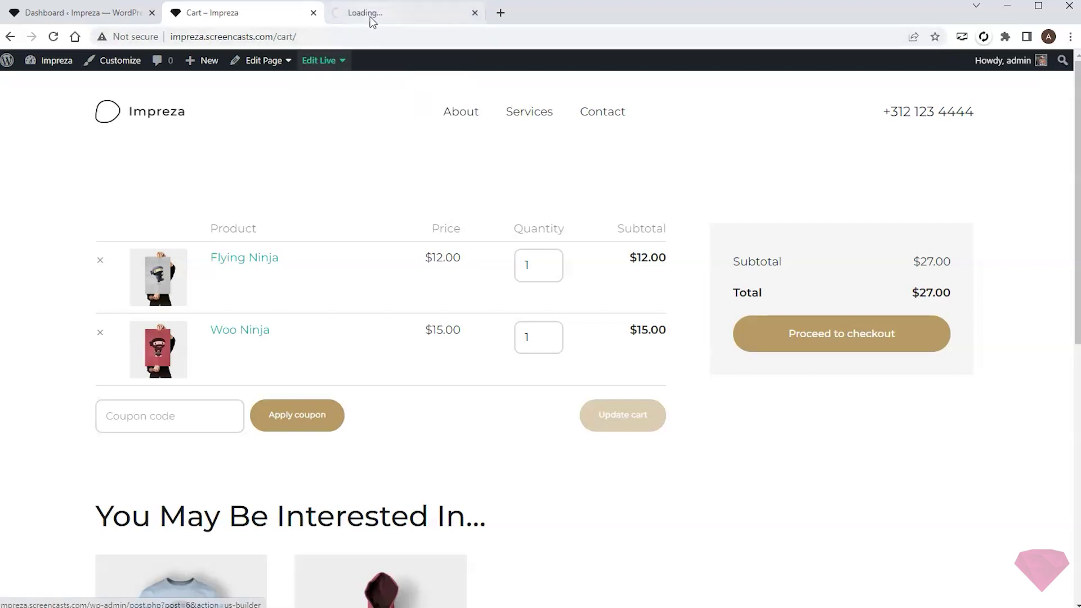
# In the live editor tab, delete the default WooCommerce Cart element from the canvas.
pyautogui.click(372, 13)
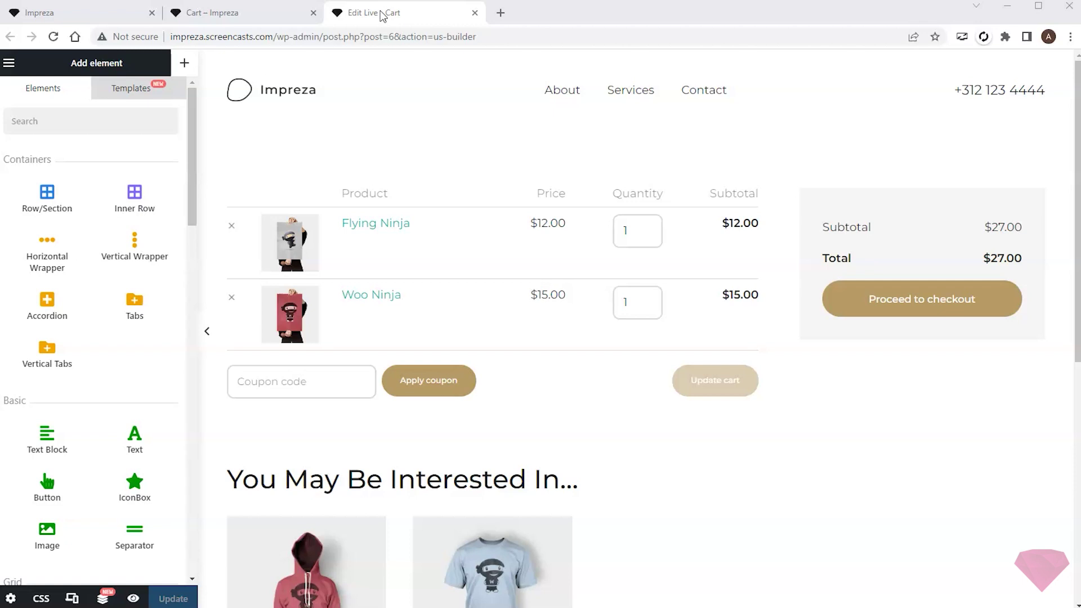
pyautogui.click(394, 231)
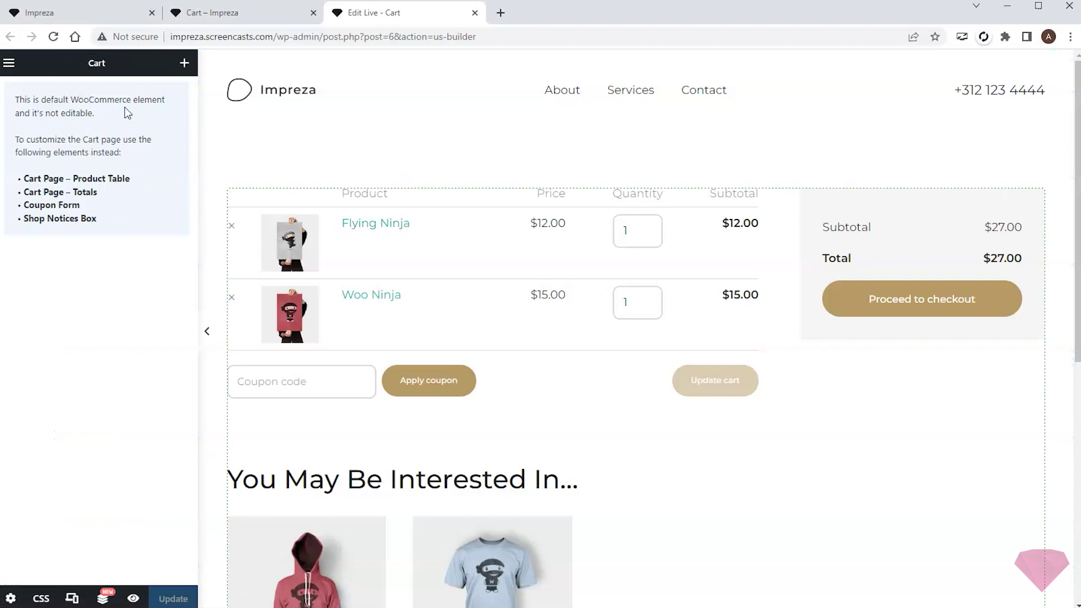
pyautogui.click(1033, 195)
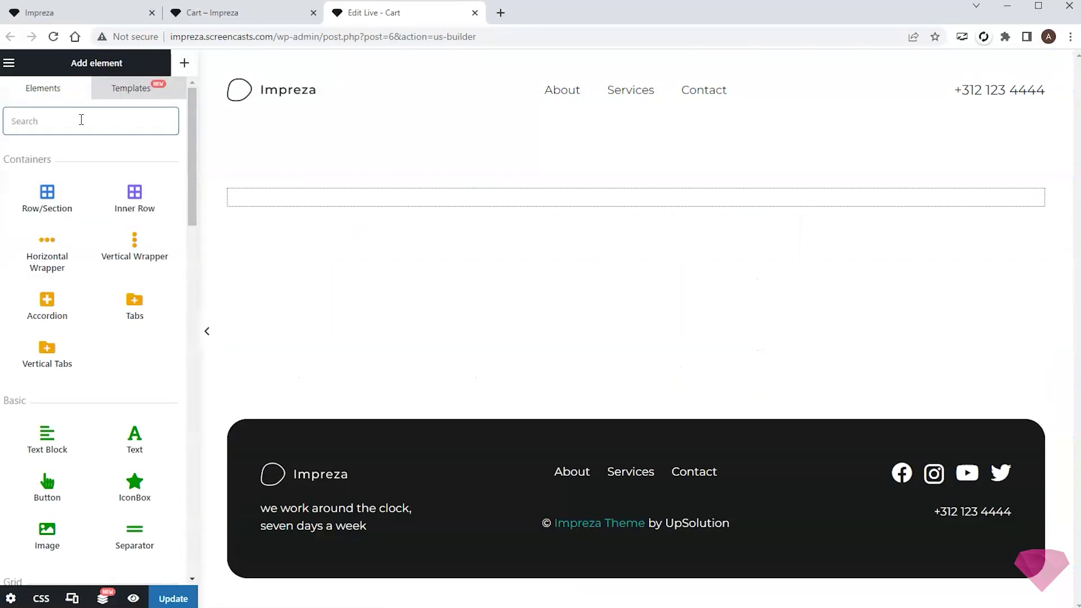
# Add a centre-aligned Post Title reading 'Cart' into the empty row.
pyautogui.write('post')
pyautogui.moveTo(144, 200); pyautogui.dragTo(349, 207)
pyautogui.click(118, 190)
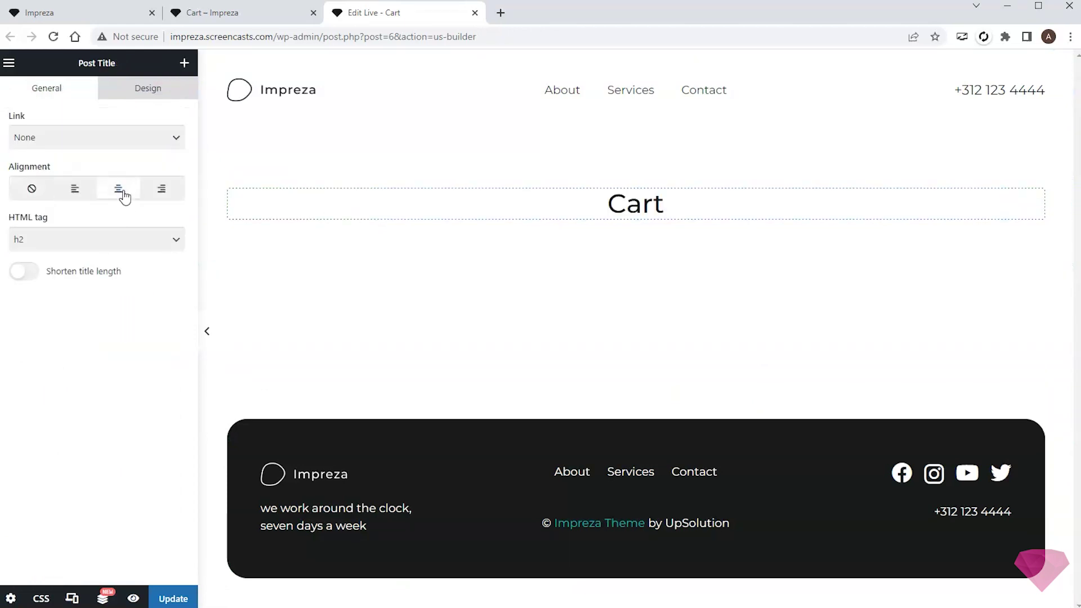
# Add an inner row below the title with a 2/3 + 1/3 desktop column layout.
pyautogui.click(185, 63)
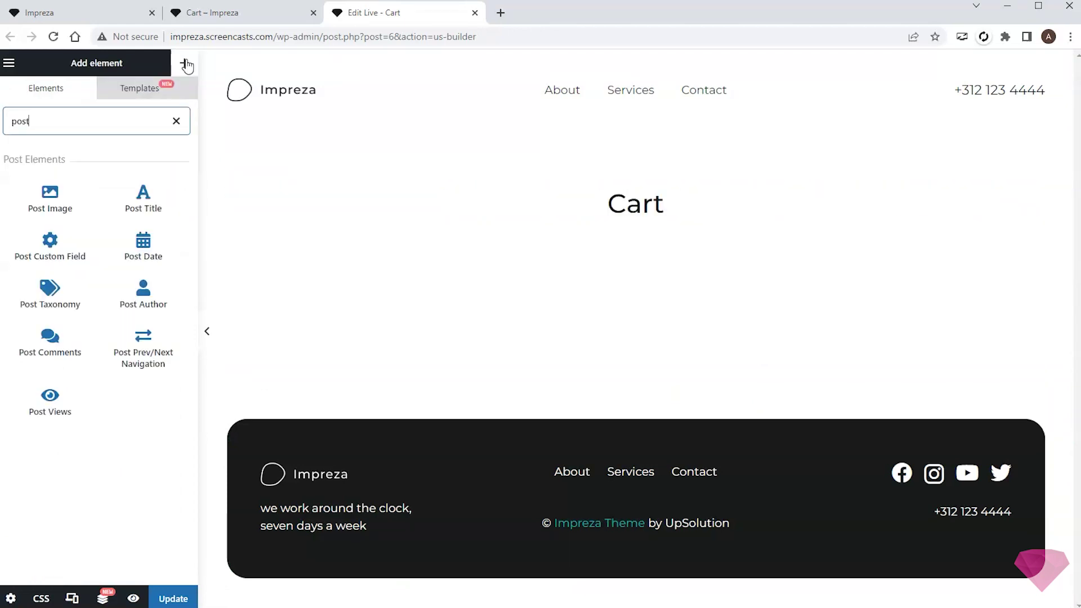
pyautogui.click(175, 121)
pyautogui.moveTo(144, 181); pyautogui.dragTo(607, 222)
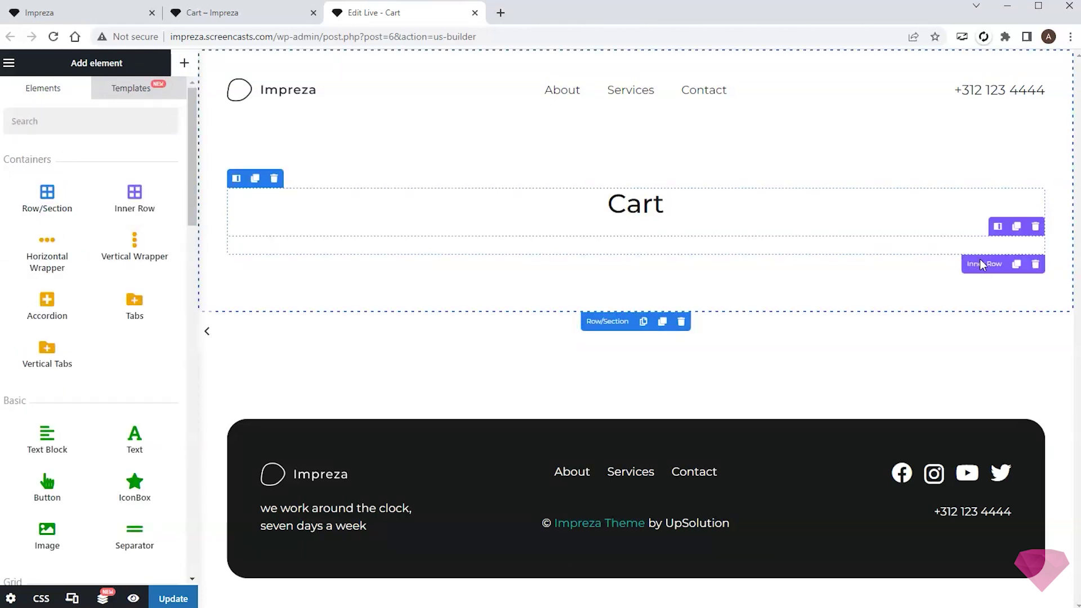
pyautogui.click(979, 259)
pyautogui.click(137, 145)
pyautogui.scroll(-2, 131, 183)
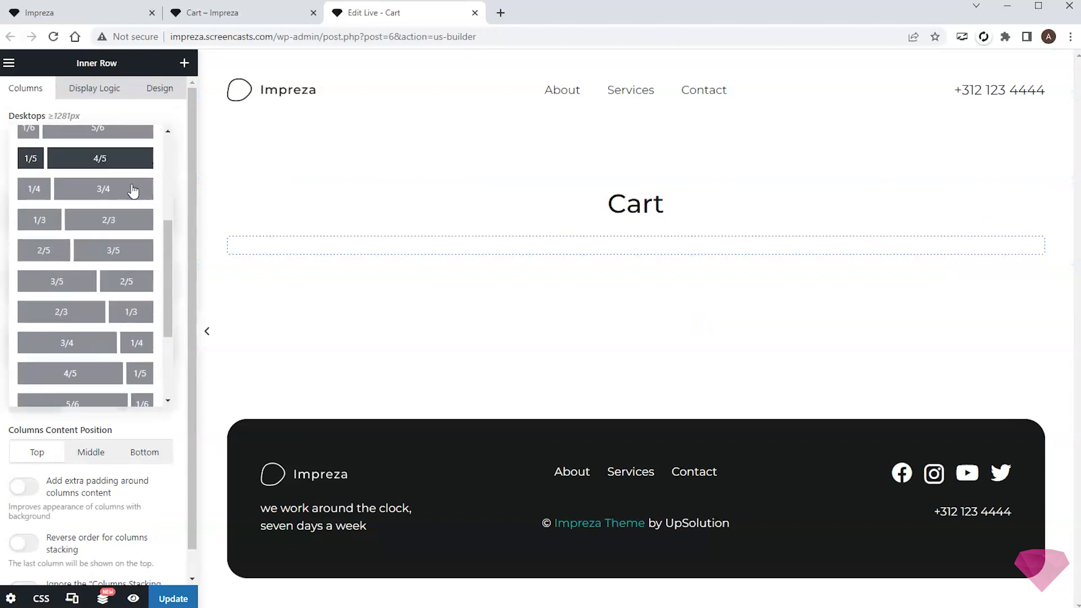
pyautogui.click(79, 312)
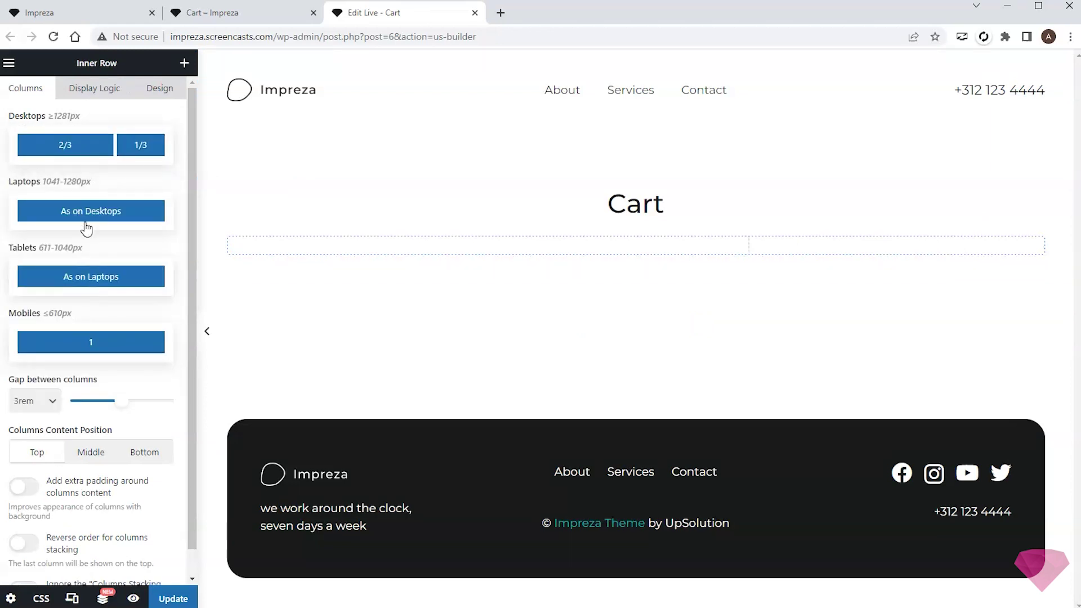
pyautogui.click(184, 62)
pyautogui.scroll(-8, 124, 276)
pyautogui.scroll(-8, 124, 275)
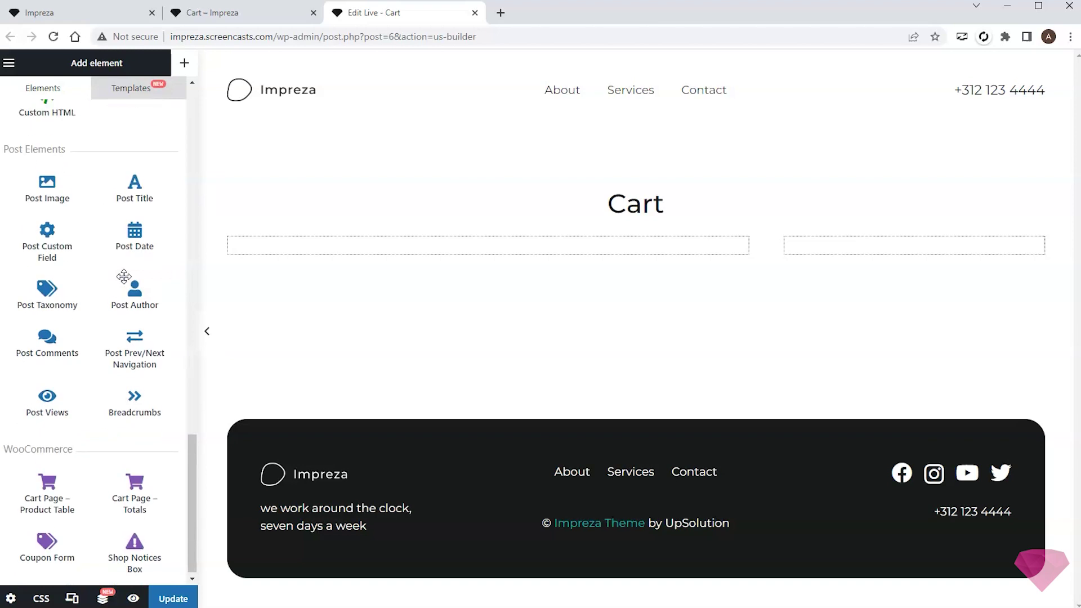
# Add the Cart Page Product Table to the left column: quantity buttons style 3, remove link below quantity, lines between rows.
pyautogui.moveTo(47, 485); pyautogui.dragTo(415, 248)
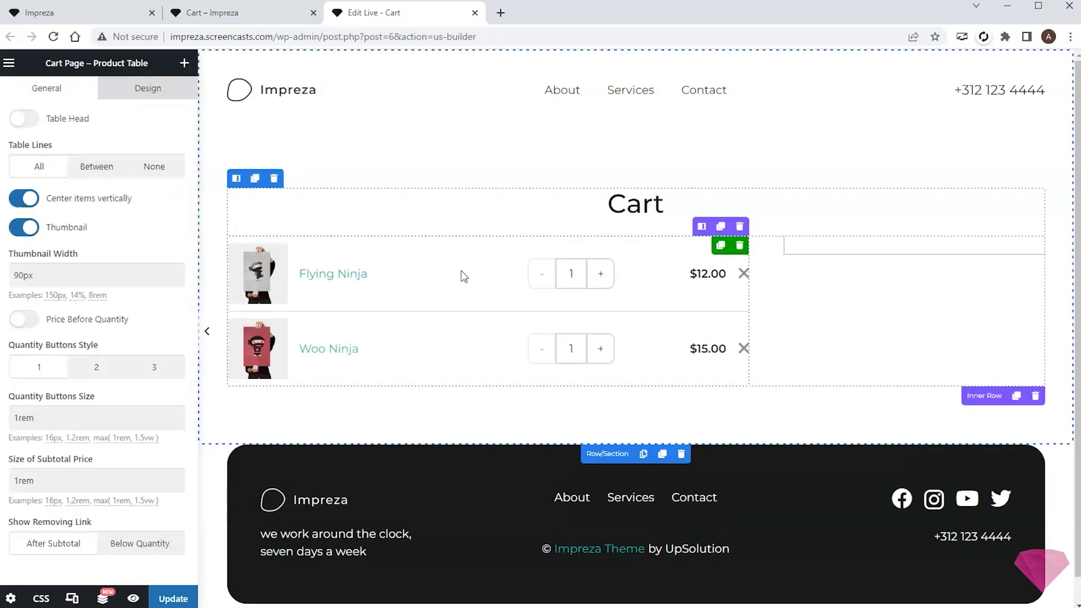
pyautogui.click(94, 369)
pyautogui.click(159, 372)
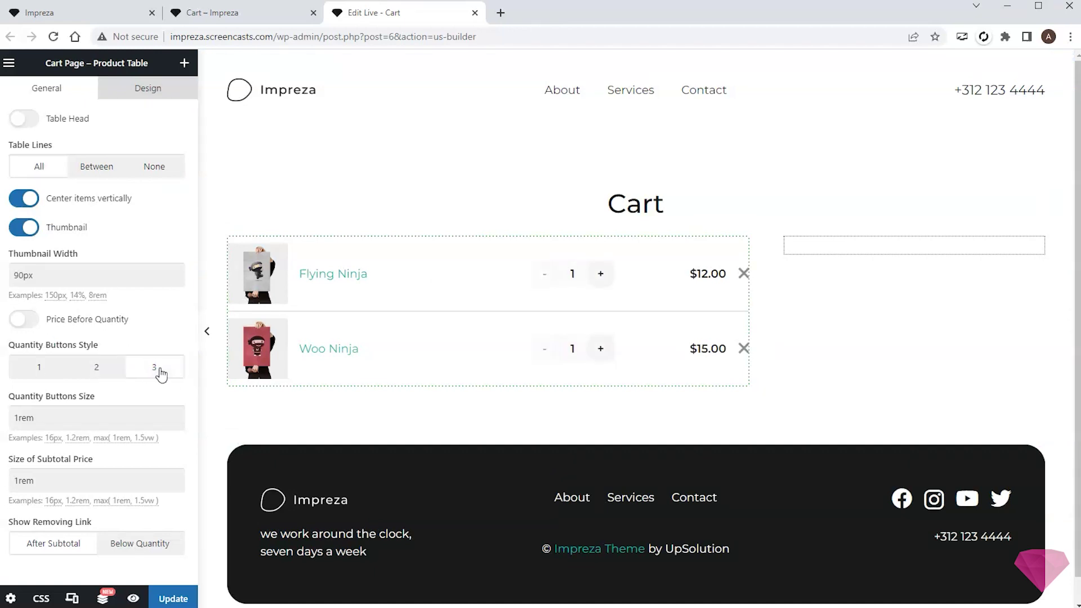
pyautogui.click(148, 551)
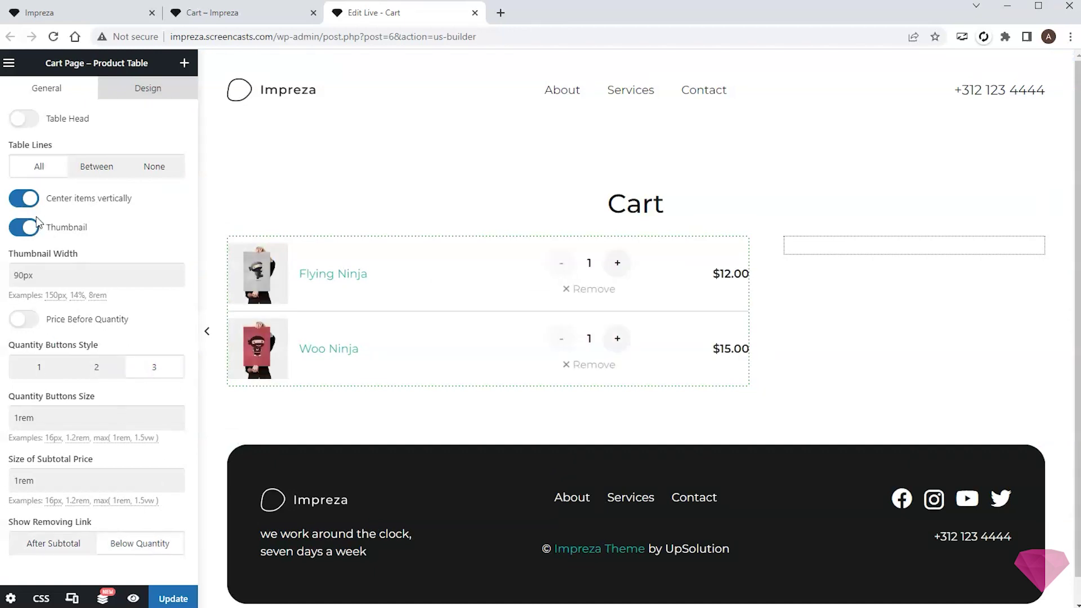
pyautogui.click(92, 171)
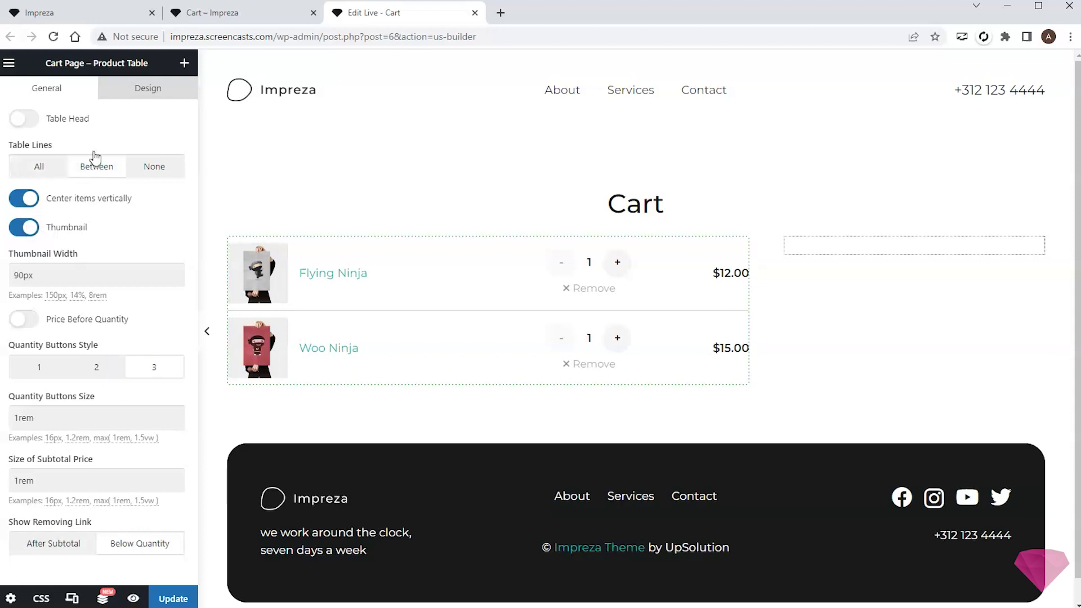
# Give the product table an Alternate Background, 2rem padding and a 10px border radius.
pyautogui.click(148, 89)
pyautogui.click(148, 192)
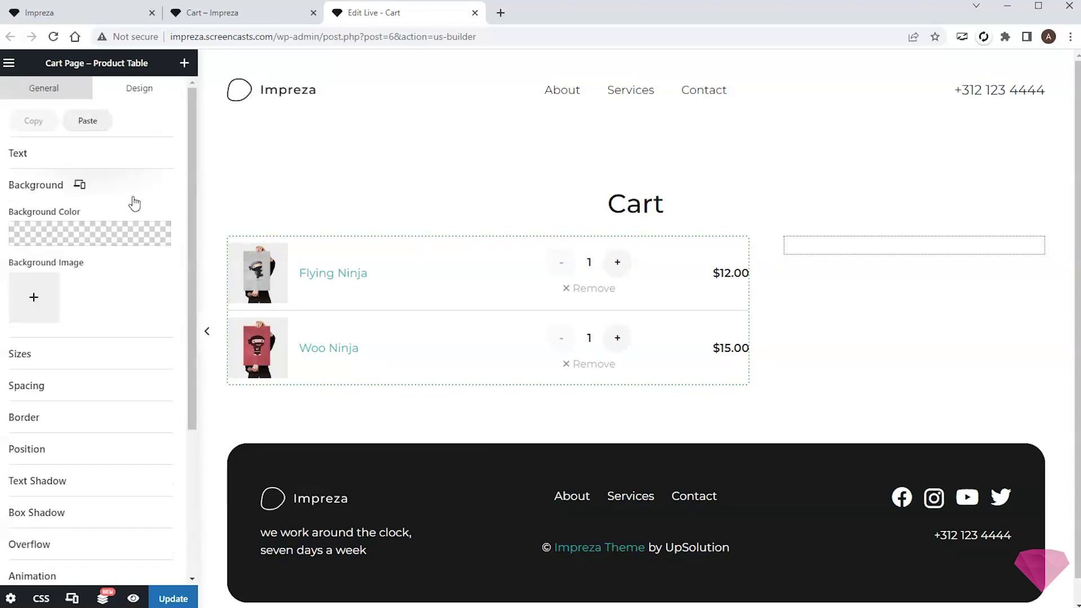
pyautogui.click(161, 232)
pyautogui.scroll(-2, 122, 312)
pyautogui.scroll(-1, 123, 312)
pyautogui.click(83, 371)
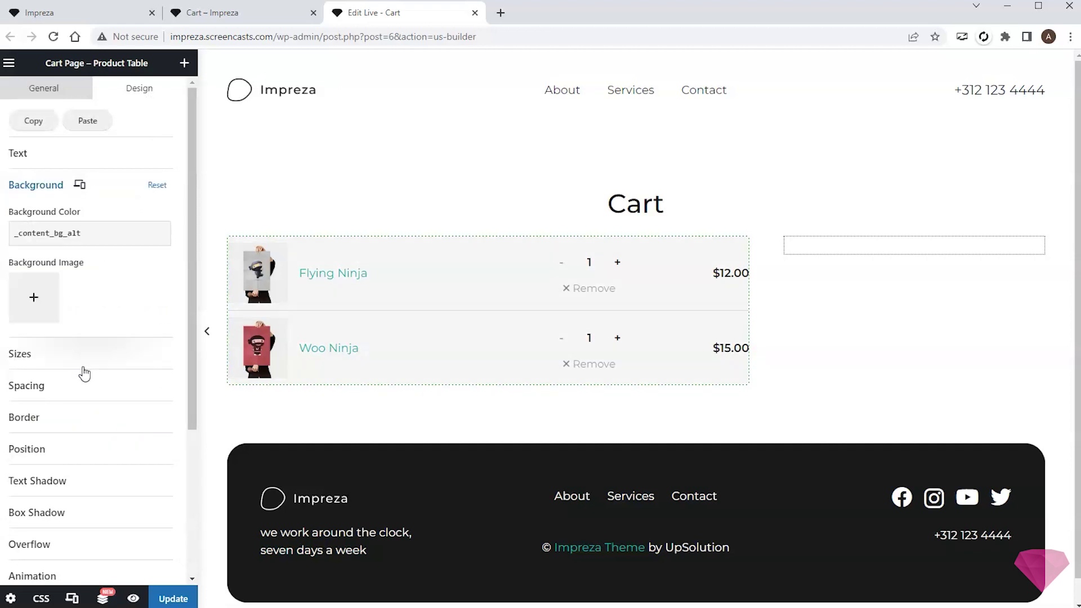
pyautogui.click(72, 388)
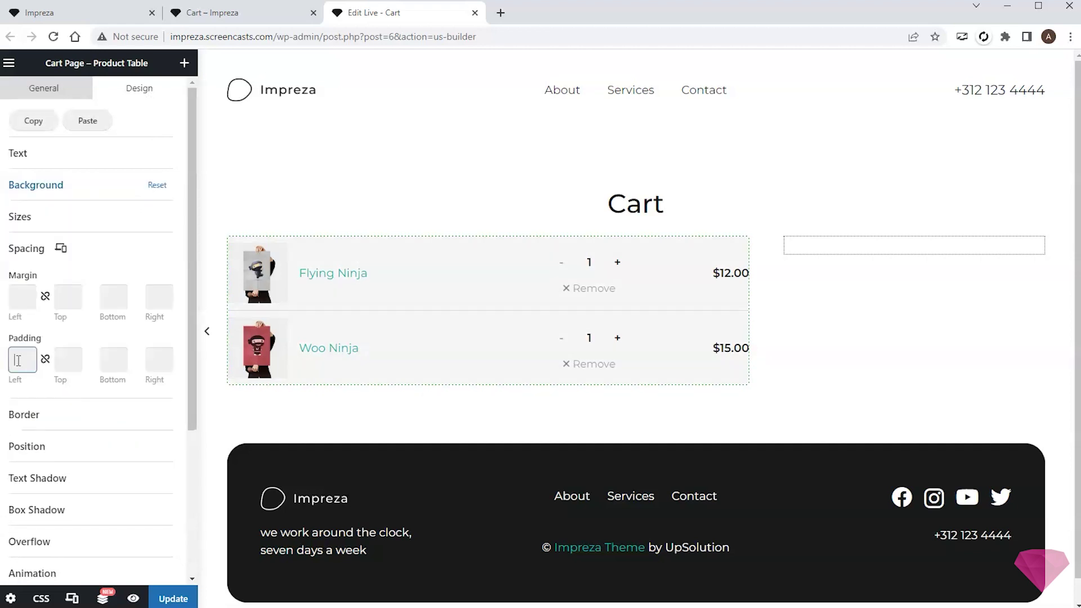
pyautogui.click(45, 360)
pyautogui.click(75, 417)
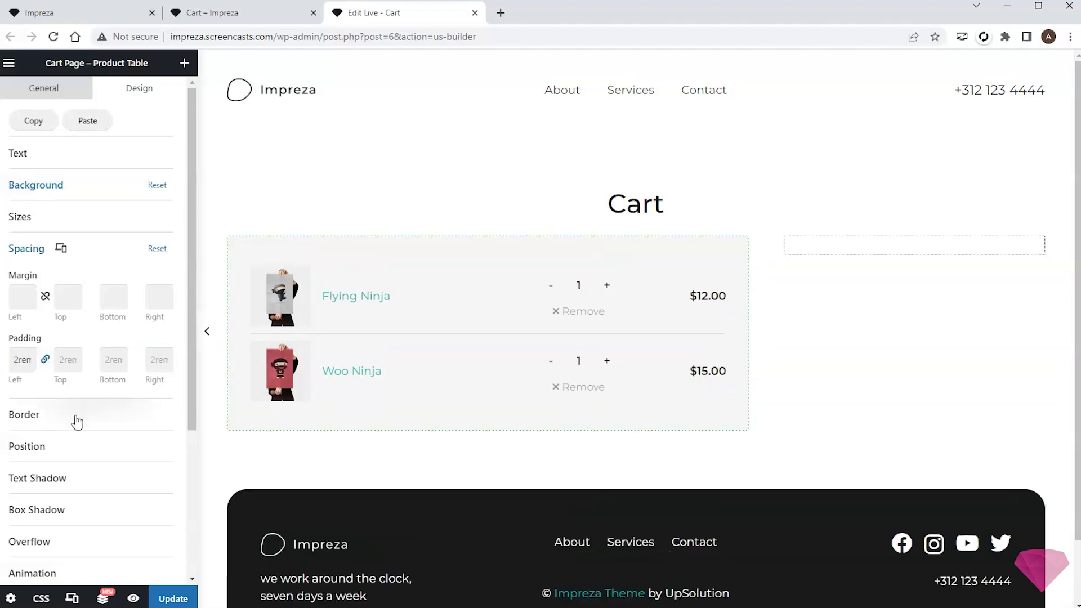
pyautogui.click(45, 327)
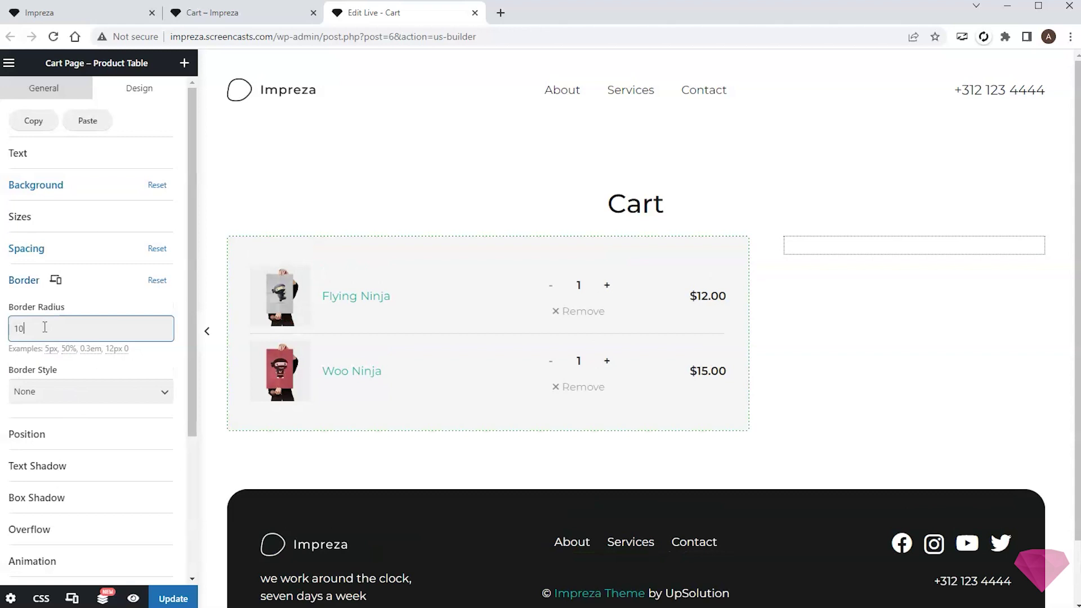
pyautogui.write('10px')
pyautogui.click(114, 306)
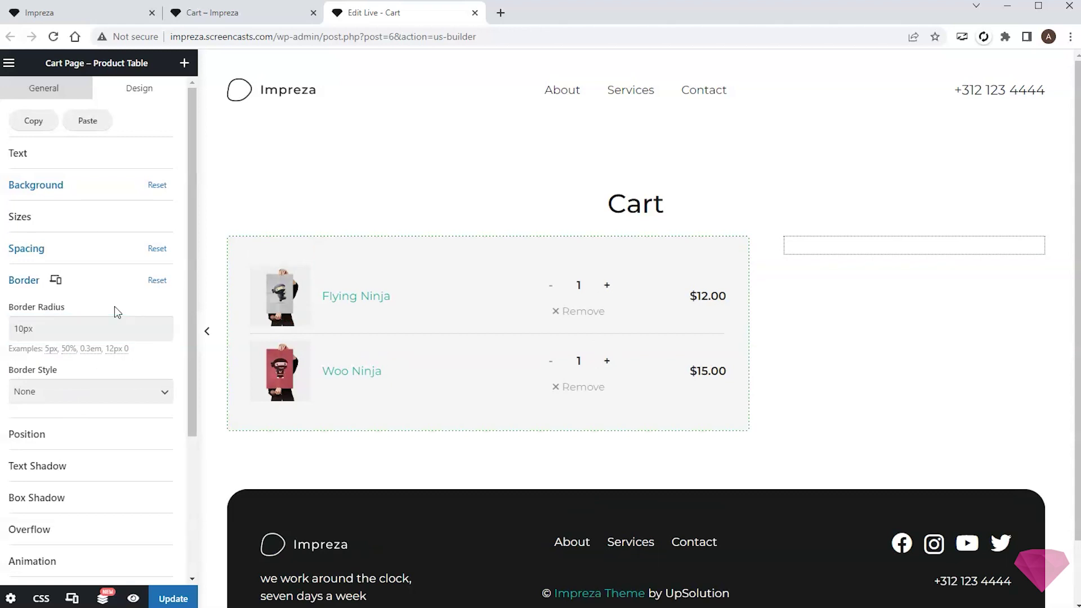
# Place a Coupon Form in the right column with its button set to Second Button style.
pyautogui.click(184, 63)
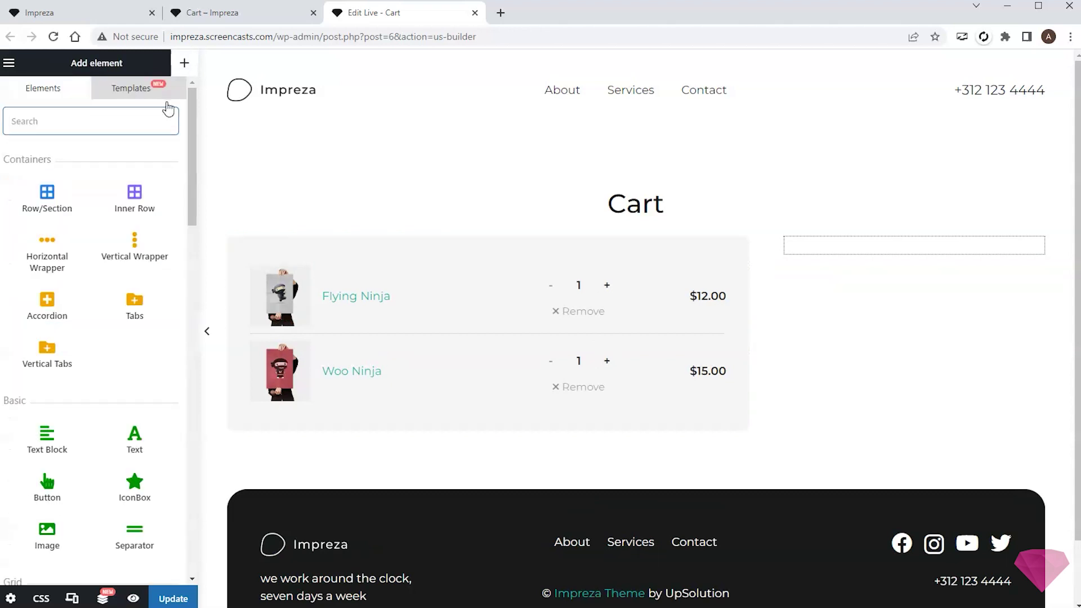
pyautogui.scroll(-7, 129, 236)
pyautogui.scroll(-10, 129, 237)
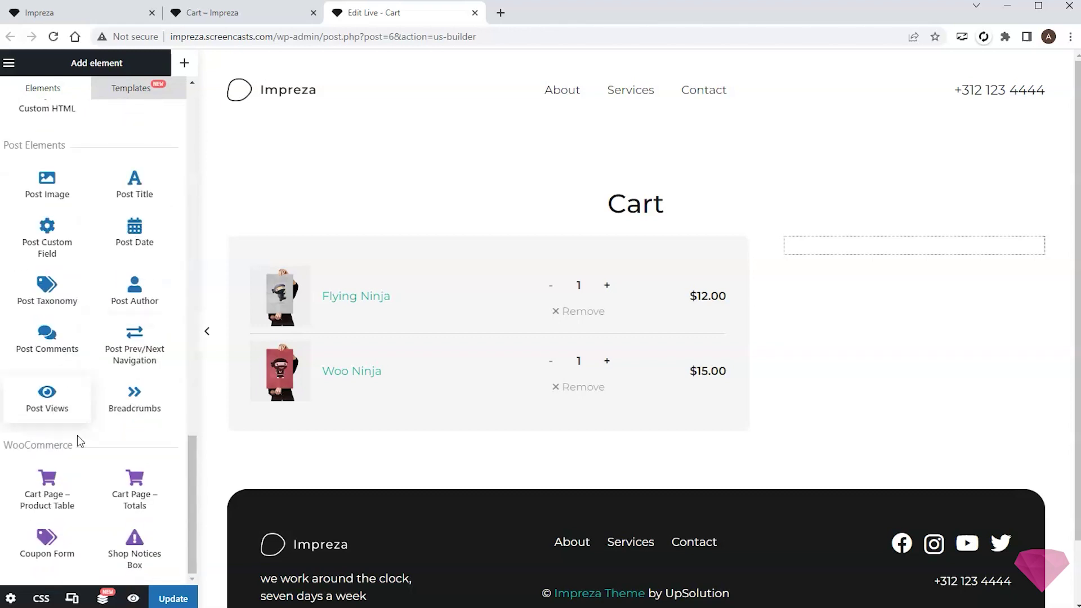
pyautogui.moveTo(78, 532); pyautogui.dragTo(846, 265)
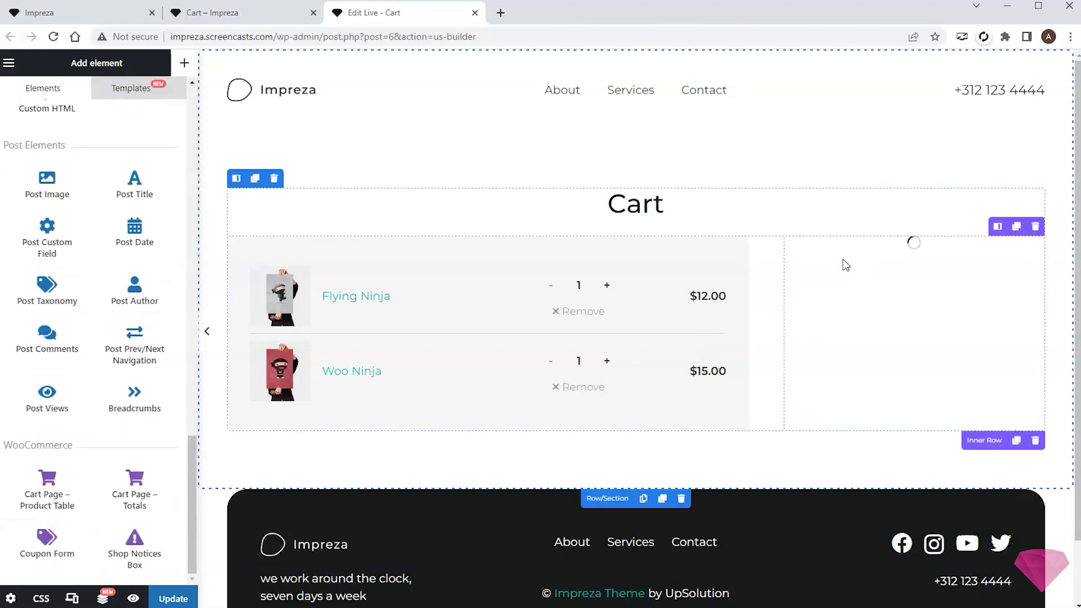
pyautogui.click(918, 249)
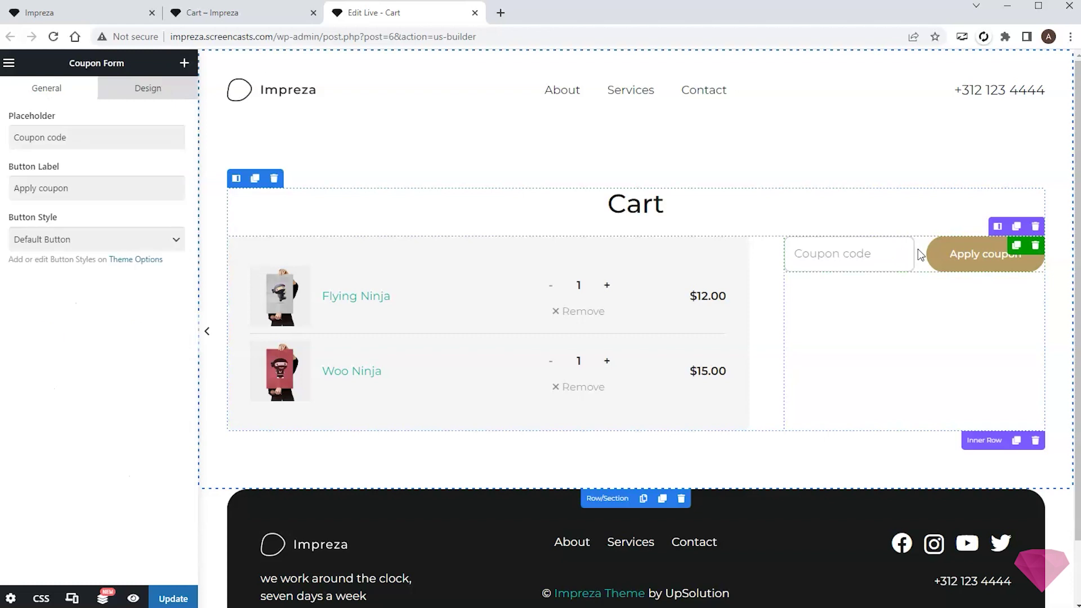
pyautogui.click(143, 241)
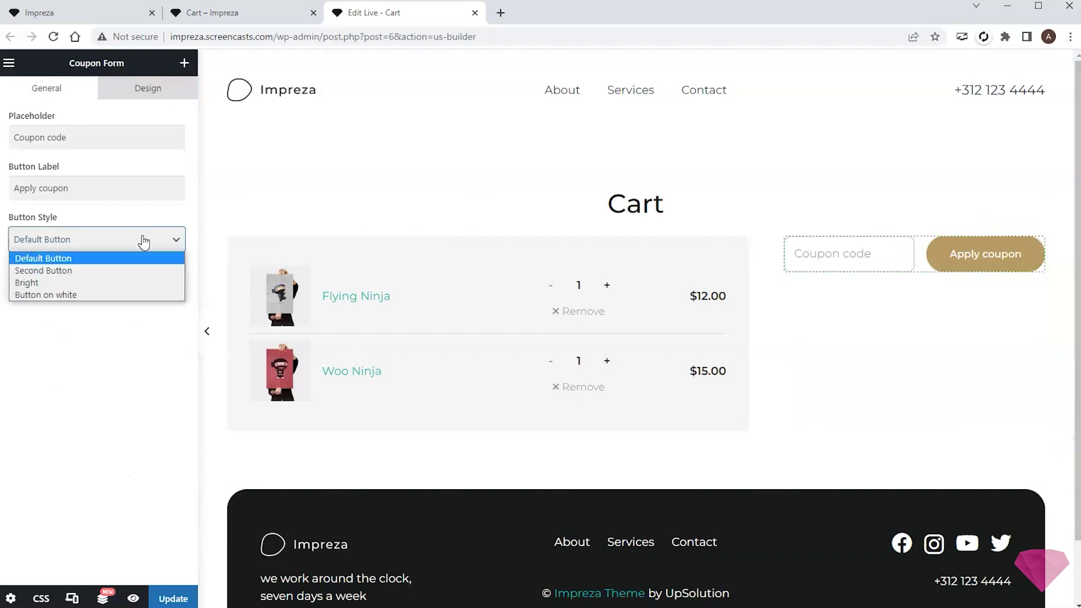
pyautogui.click(80, 272)
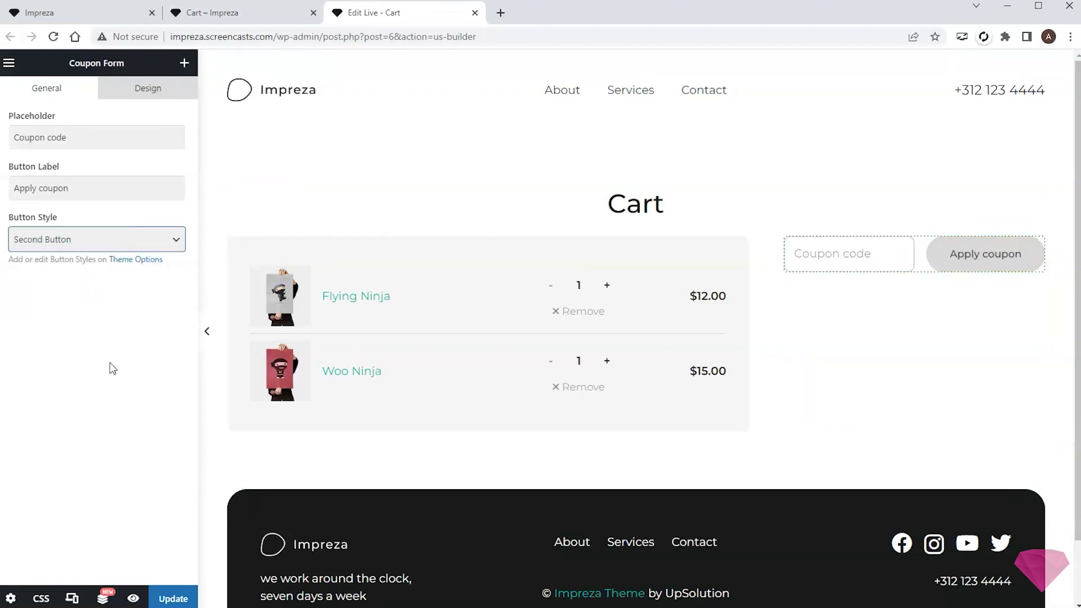
# Add an icon box element to the right column.
pyautogui.click(184, 63)
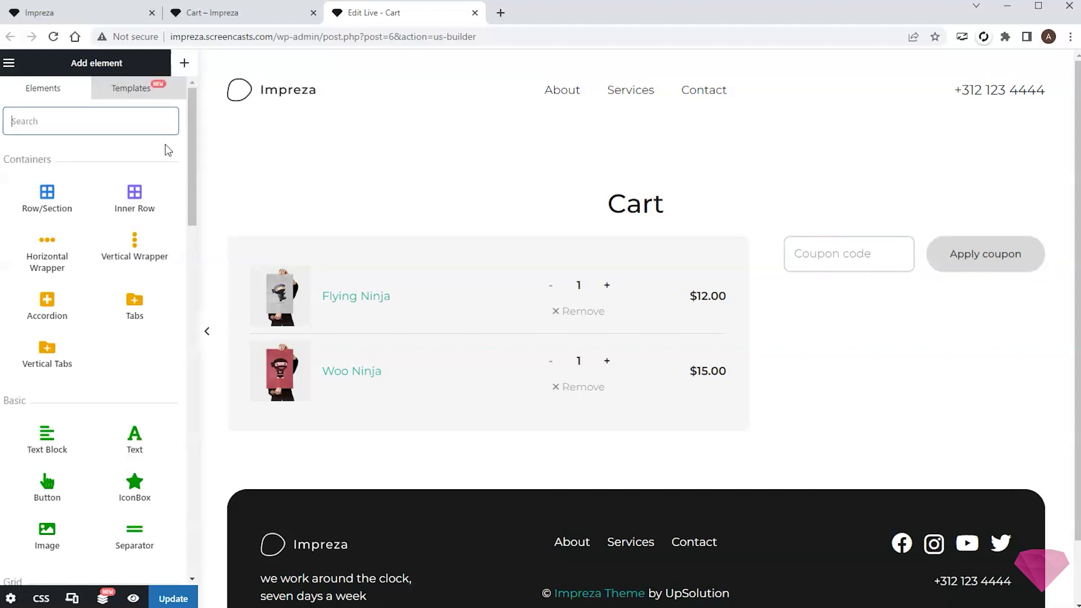
pyautogui.moveTo(131, 509); pyautogui.dragTo(854, 335)
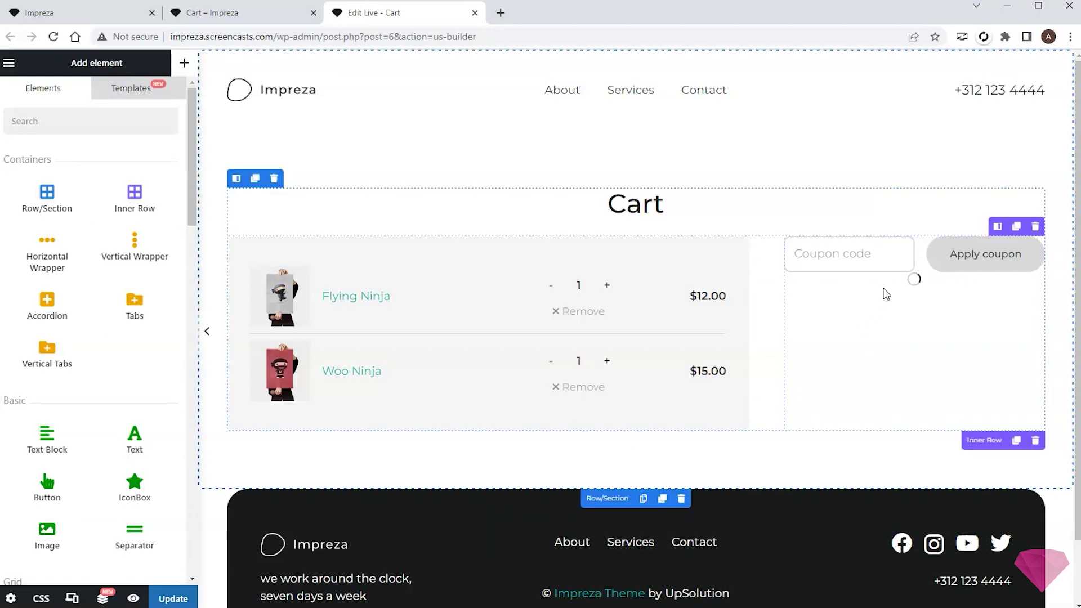
pyautogui.scroll(-15, 127, 281)
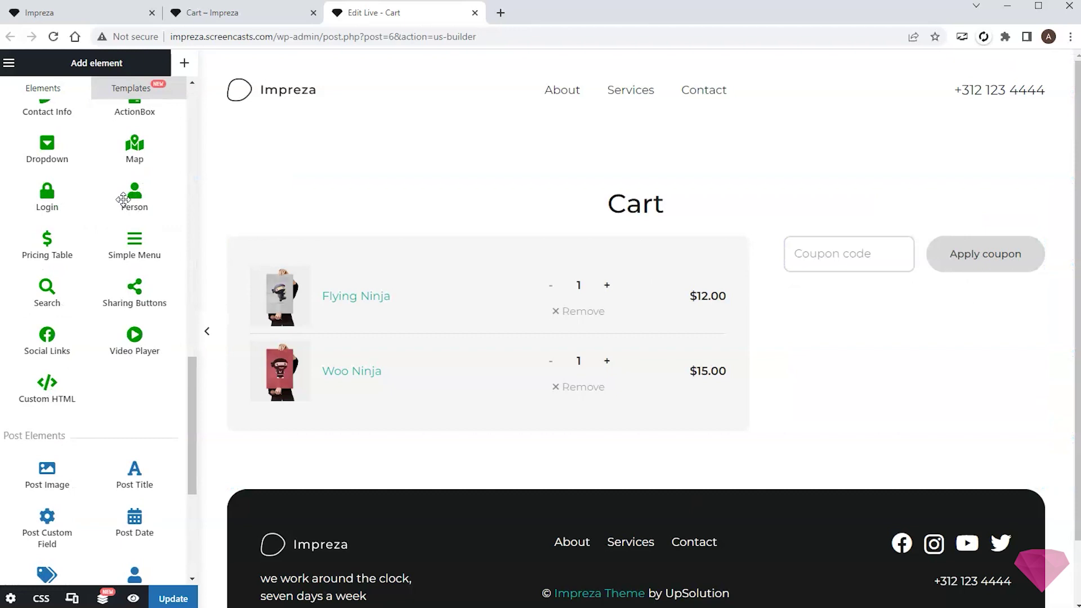
# Add Cart Page Totals under the coupon form with its title cleared and subtotal hidden.
pyautogui.moveTo(135, 486); pyautogui.dragTo(889, 370)
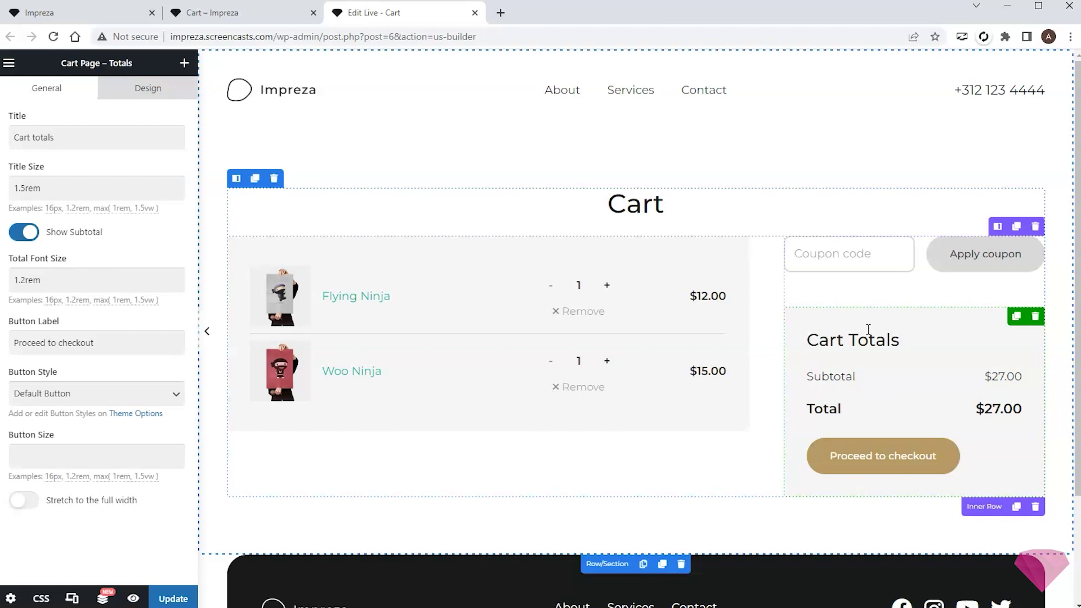
pyautogui.moveTo(70, 137); pyautogui.dragTo(14, 136)
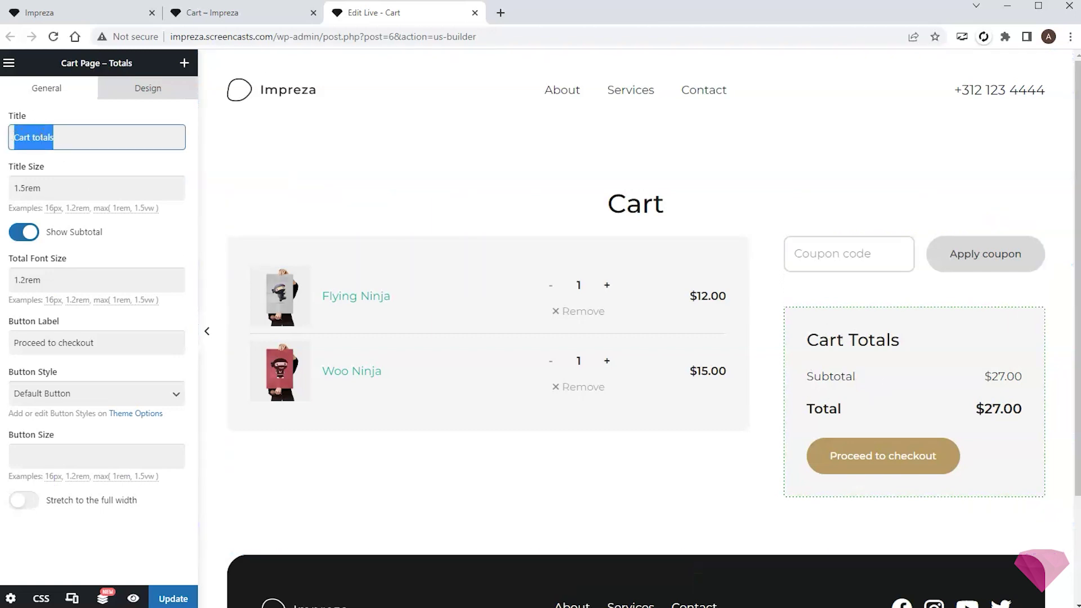
pyautogui.press('BackSpace')
pyautogui.click(25, 179)
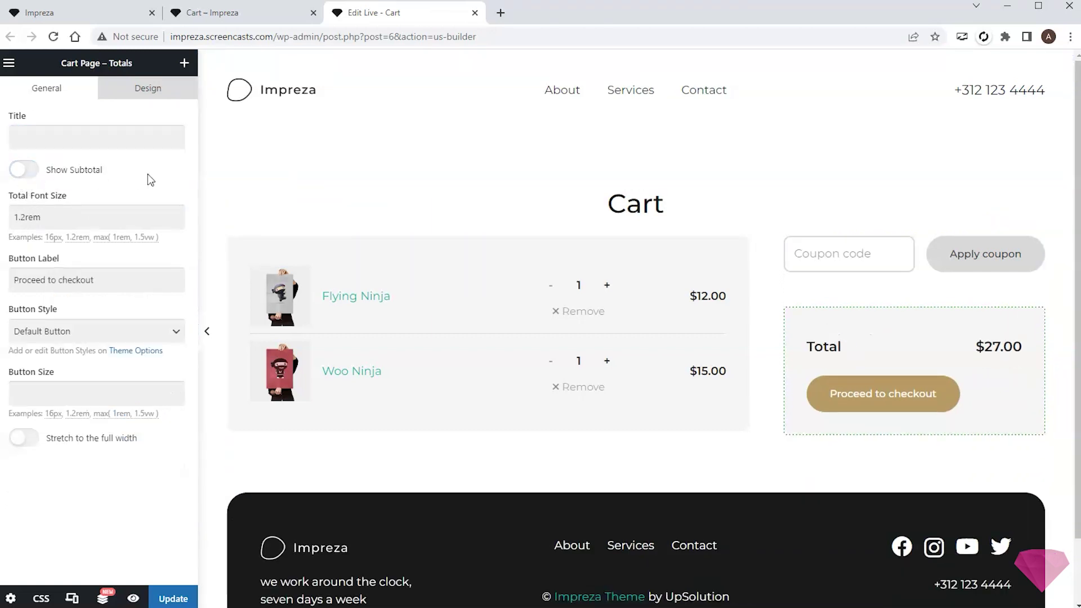
# Set the totals block's border radius to 10px, save the page, and view the live cart.
pyautogui.click(147, 88)
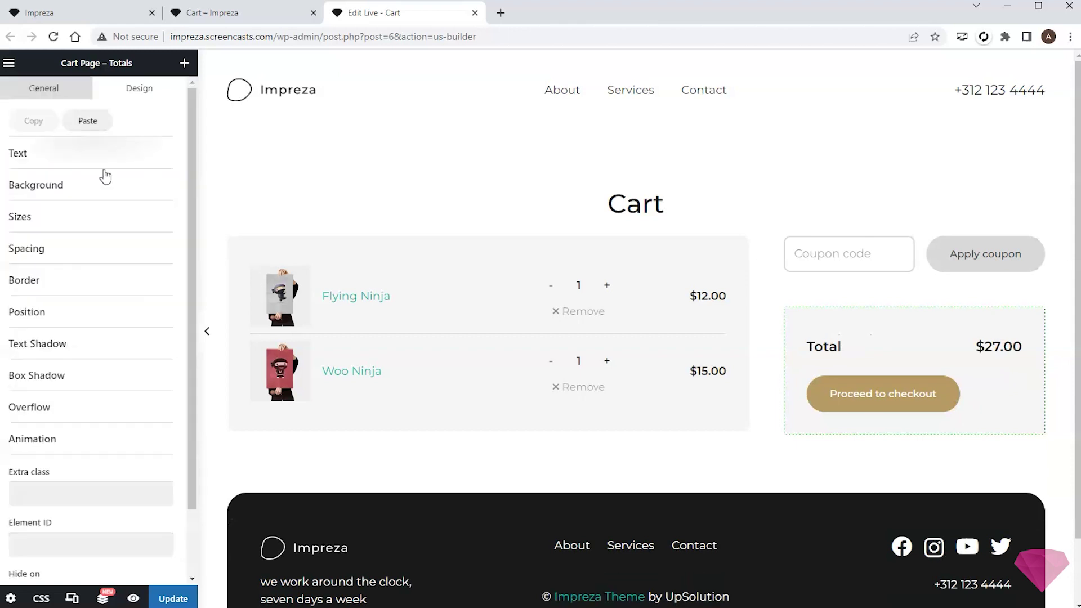
pyautogui.click(73, 287)
pyautogui.click(58, 321)
pyautogui.write('10px')
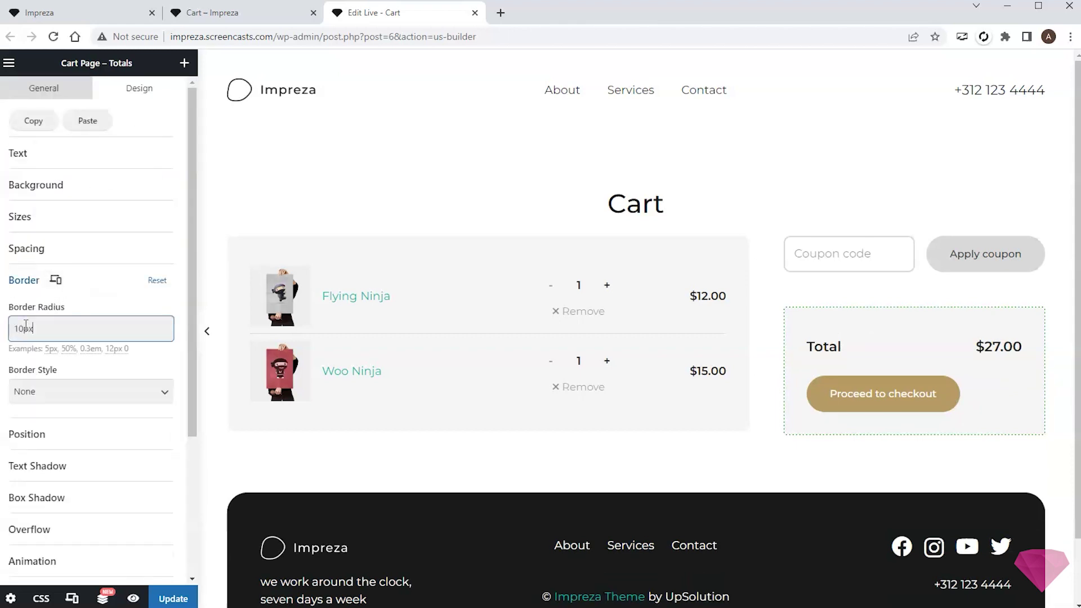
pyautogui.click(108, 314)
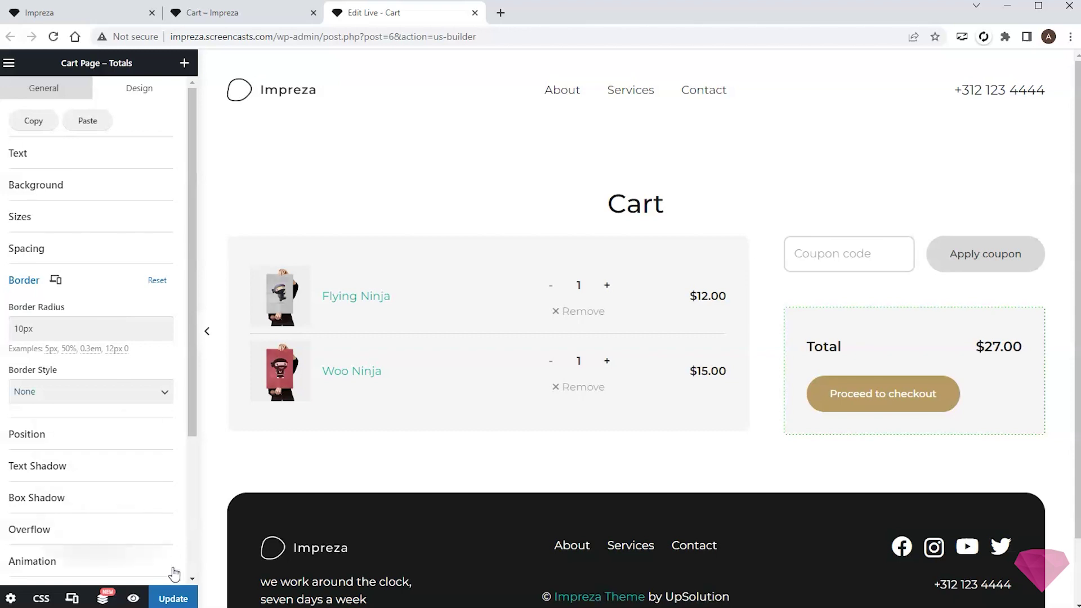
pyautogui.click(174, 599)
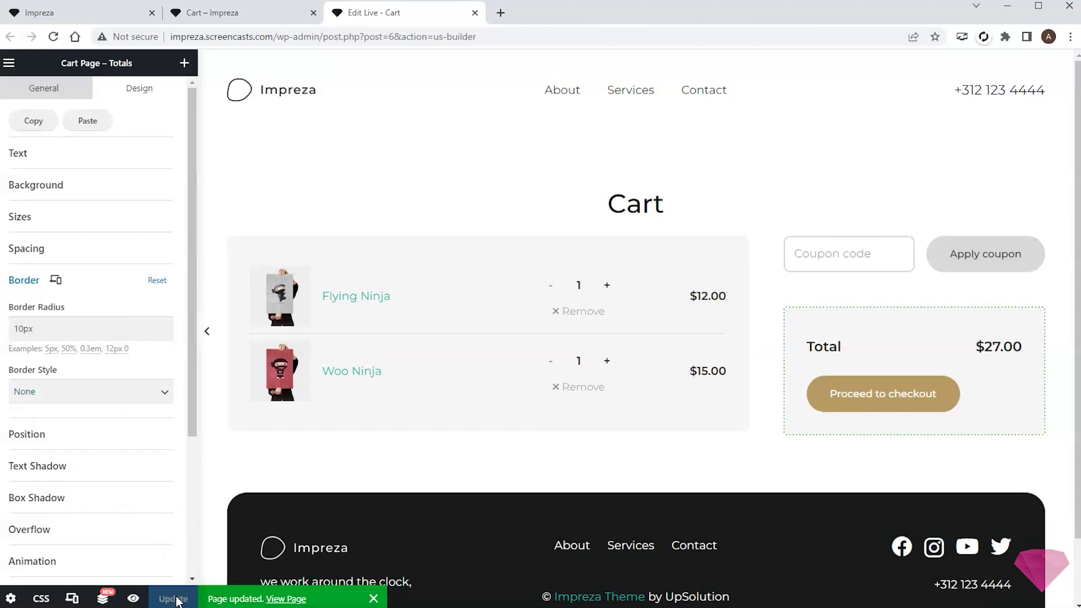
pyautogui.click(247, 14)
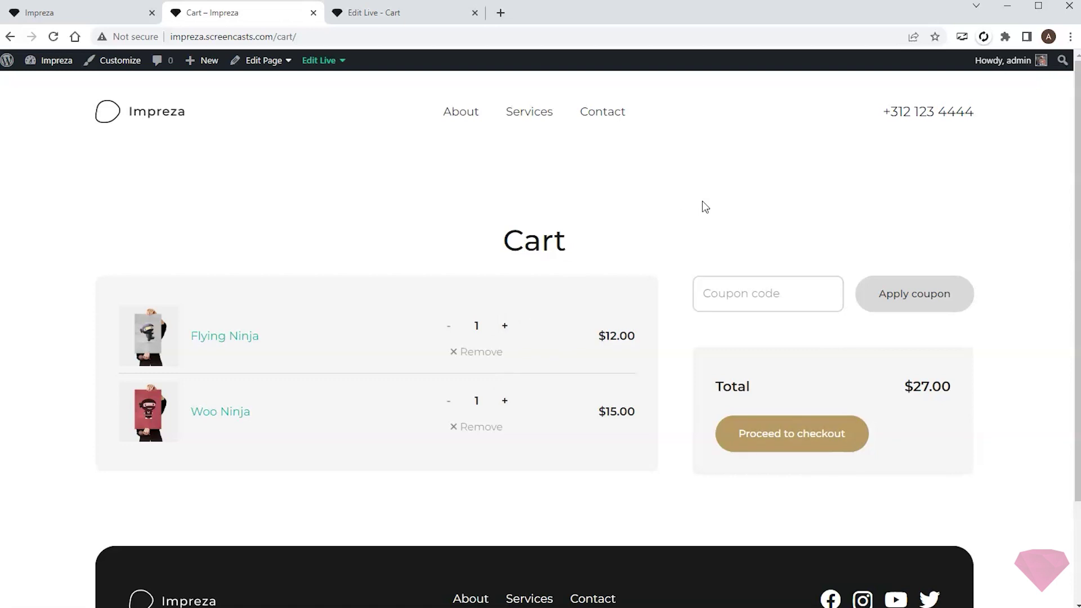
# Proceed from the live $27.00 cart to the checkout page.
pyautogui.click(786, 448)
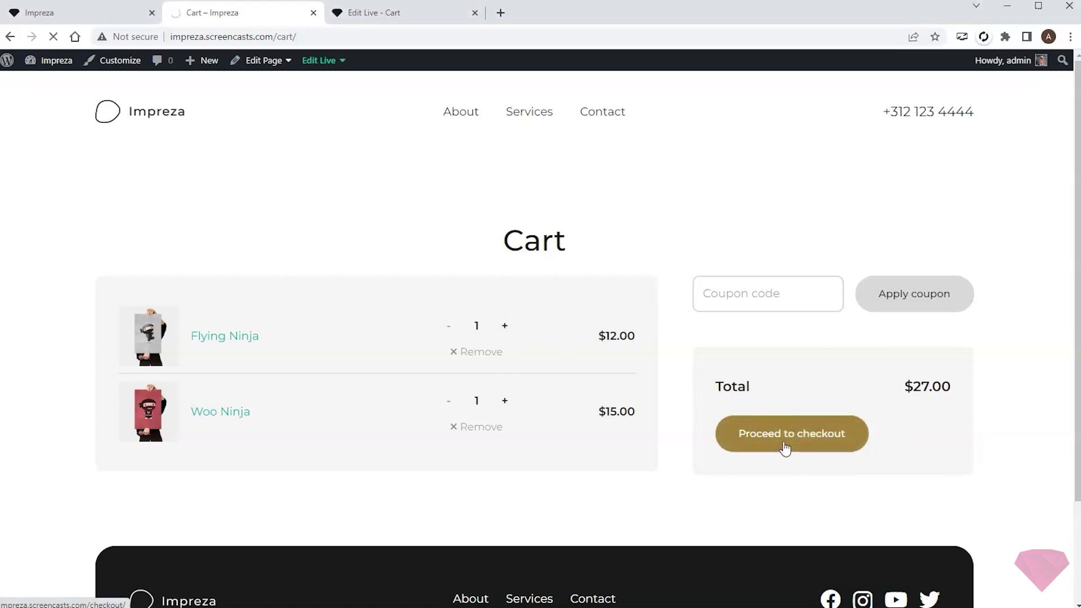
# Open the checkout page's Edit Live editor in a new tab and switch to it.
pyautogui.scroll(-7, 538, 174)
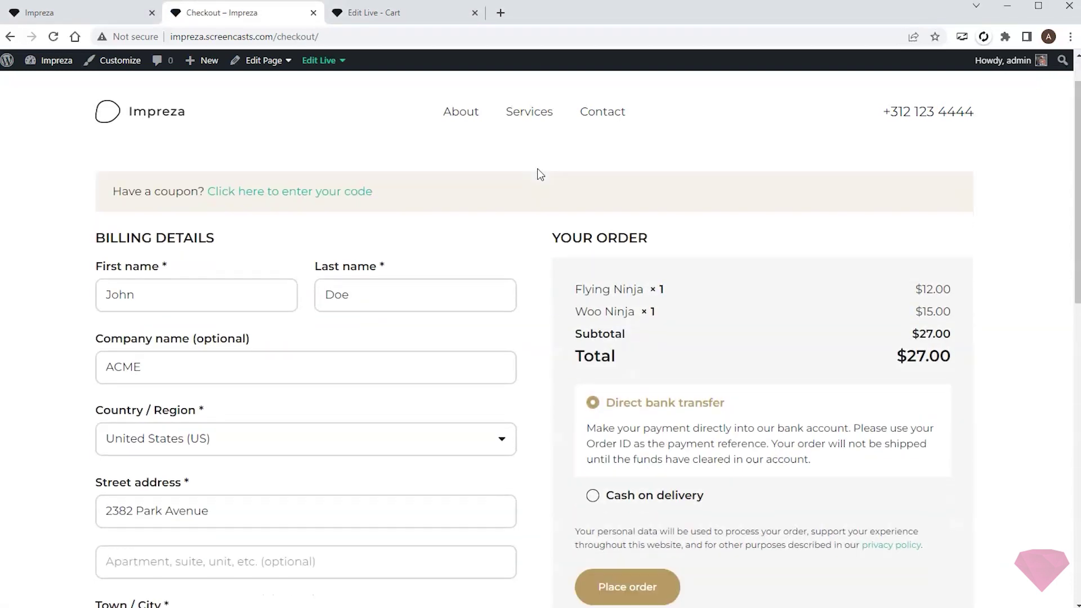
pyautogui.scroll(-5, 538, 174)
pyautogui.scroll(10, 550, 224)
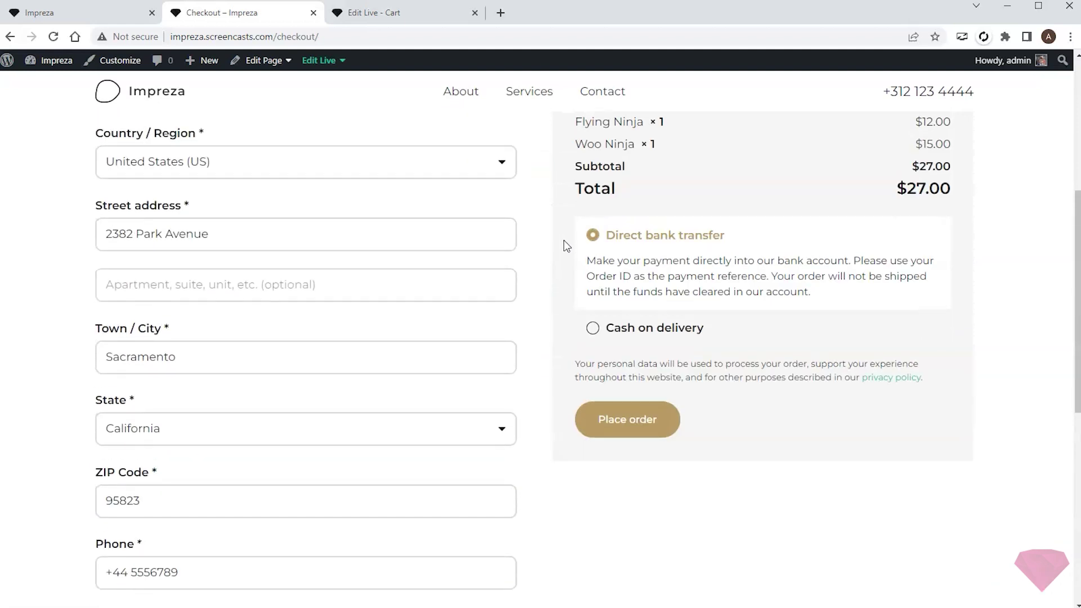
pyautogui.rightClick(330, 71)
pyautogui.click(362, 76)
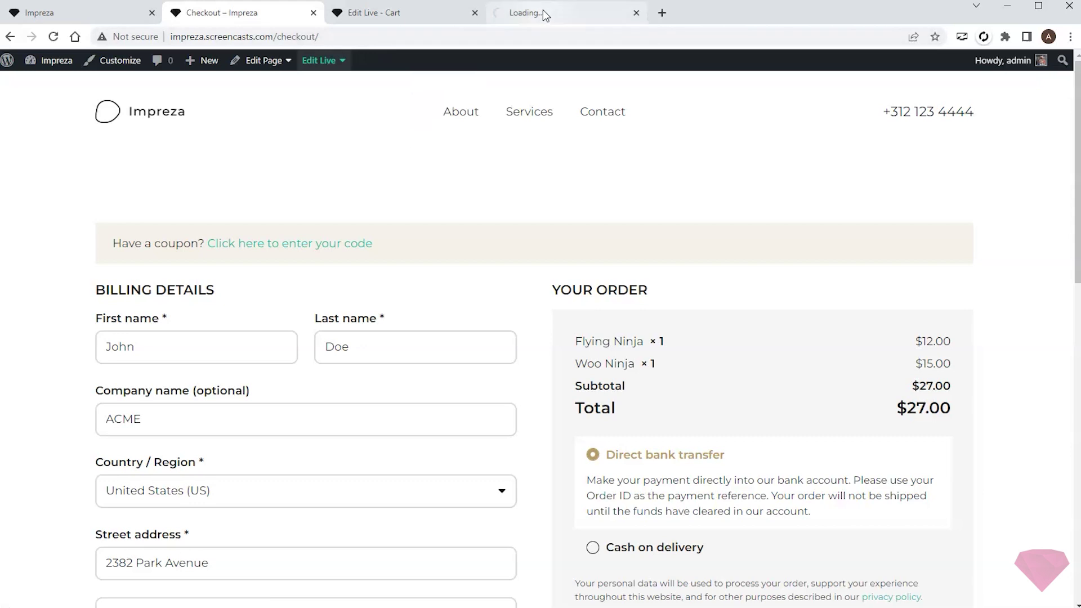
pyautogui.click(398, 12)
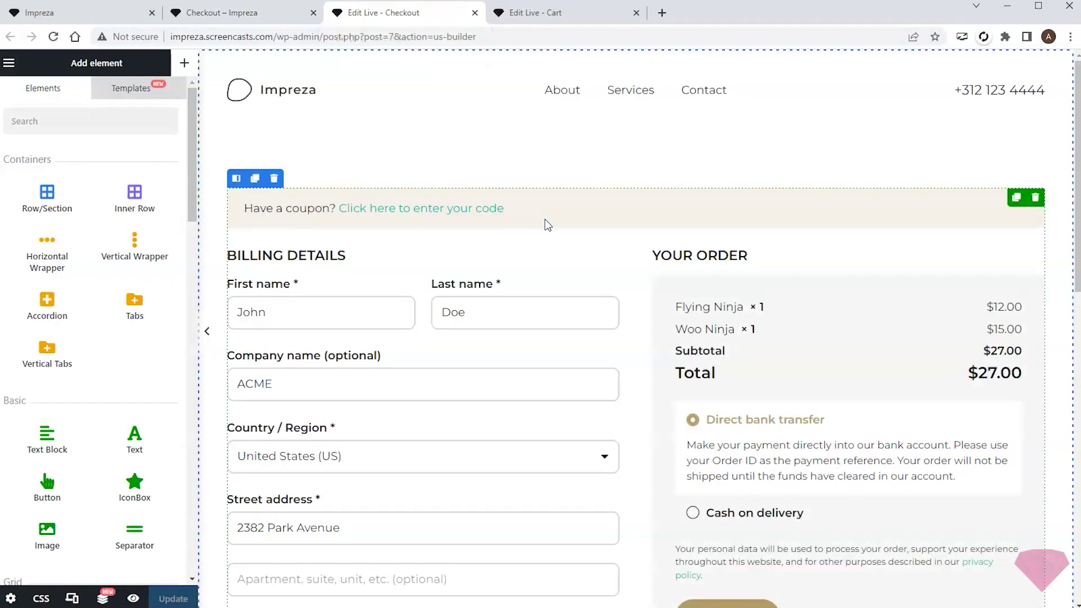
# Replace the default checkout block with a centred Post Title reading 'Checkout'.
pyautogui.click(546, 224)
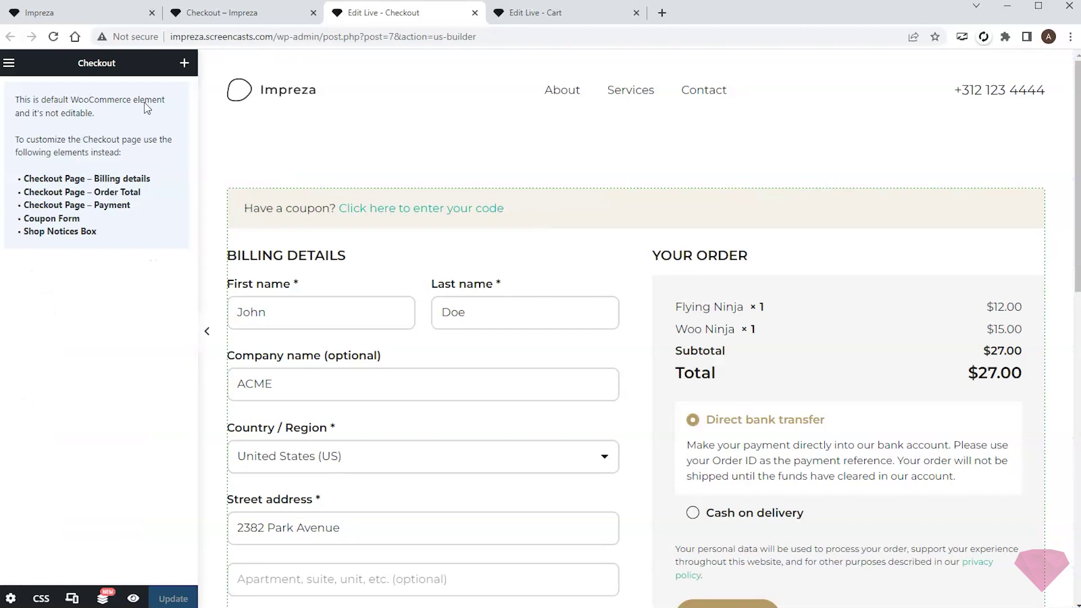
pyautogui.click(1035, 198)
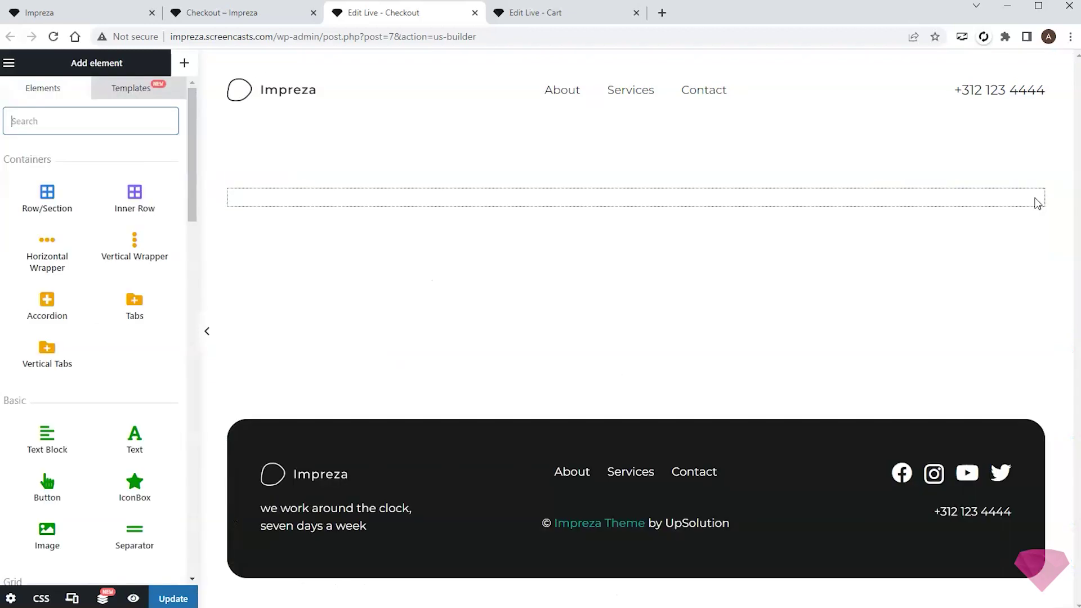
pyautogui.write('post')
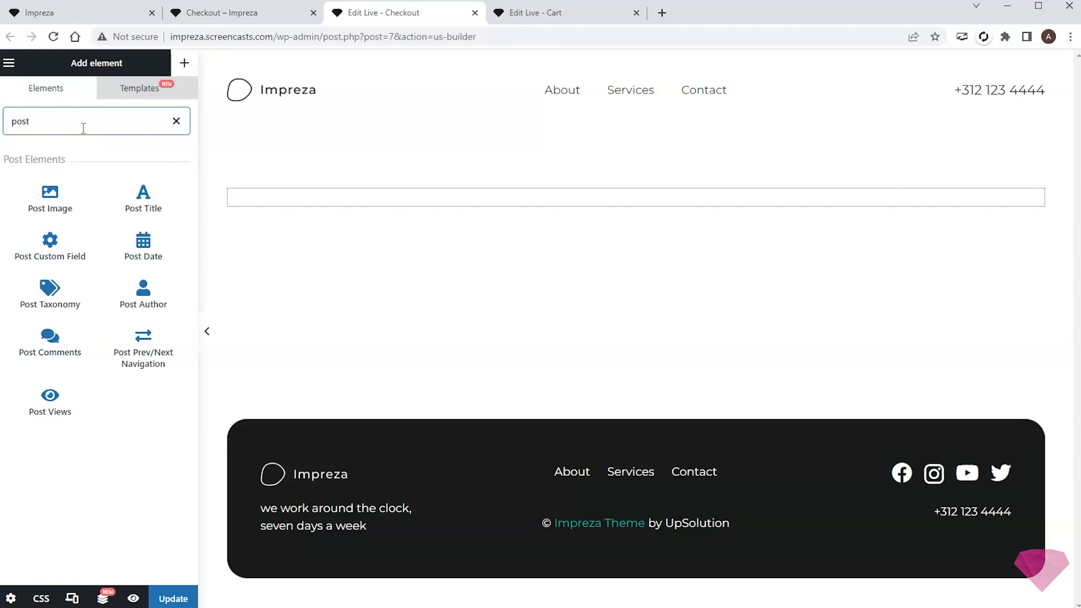
pyautogui.moveTo(143, 195); pyautogui.dragTo(362, 210)
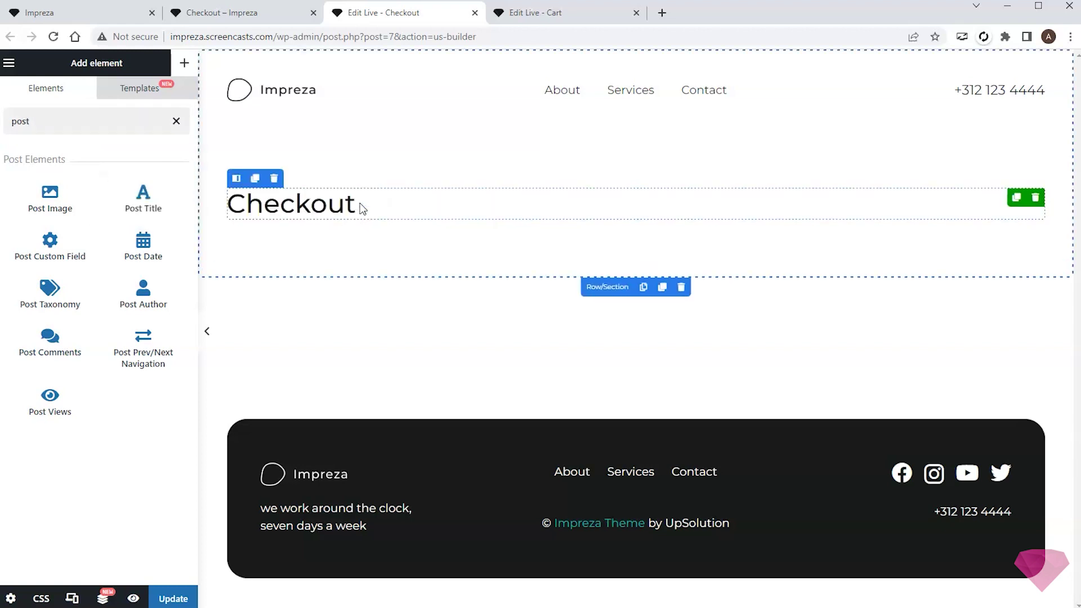
pyautogui.click(118, 188)
# Add an empty inner row below the Checkout title.
pyautogui.click(186, 62)
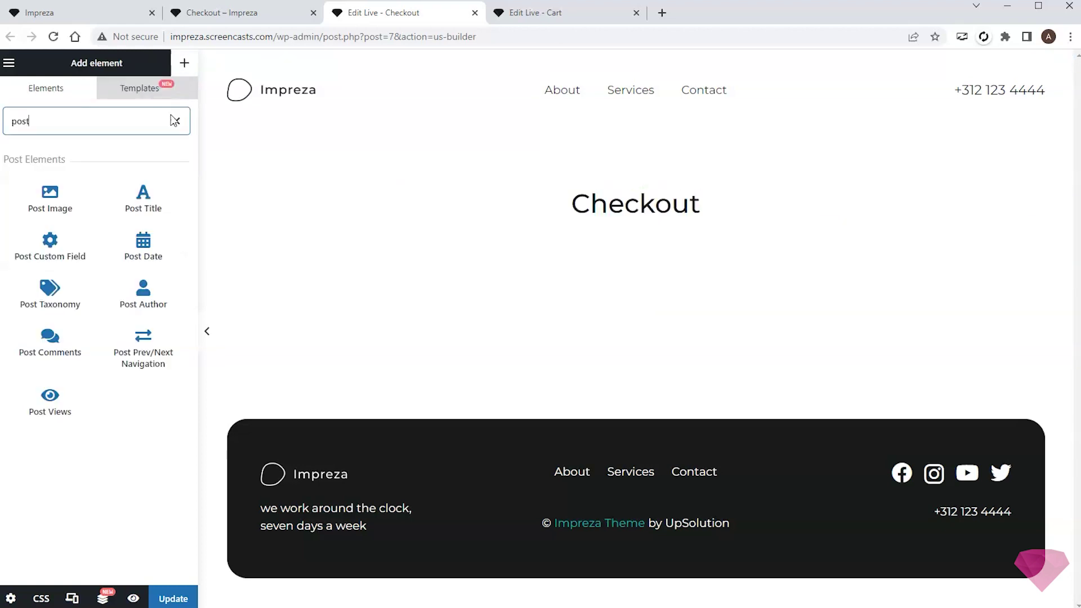
pyautogui.click(178, 121)
pyautogui.moveTo(135, 193); pyautogui.dragTo(515, 225)
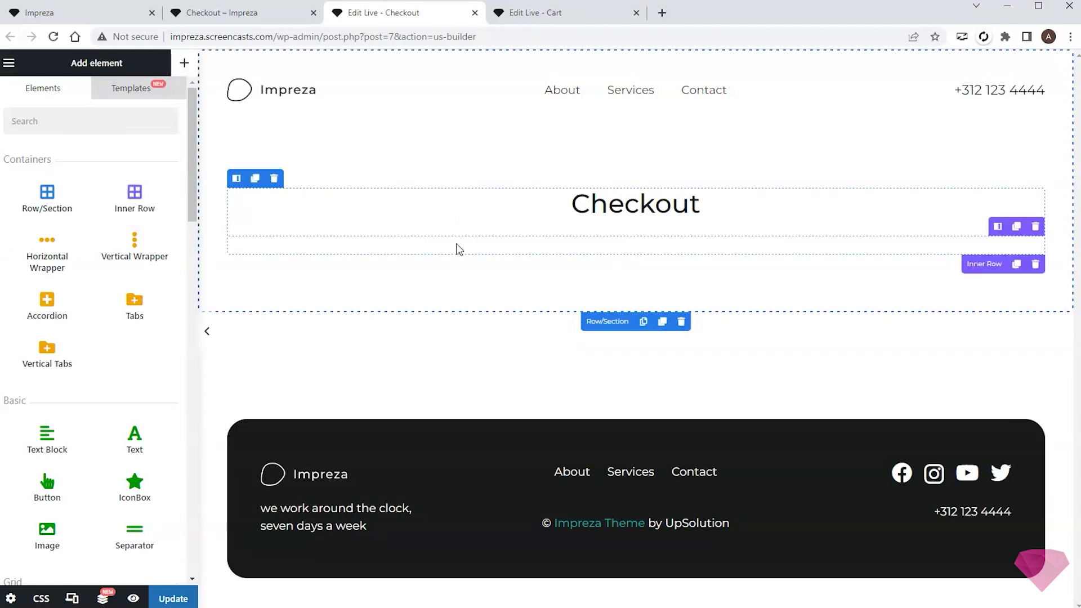
# Set the inner row's desktop layout to two equal columns.
pyautogui.click(986, 263)
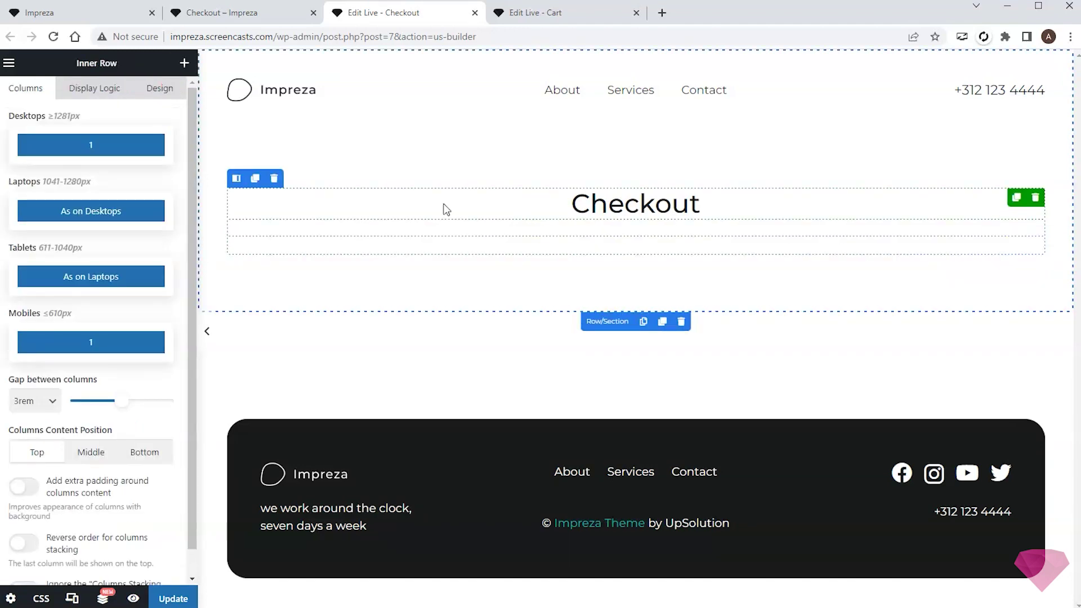
pyautogui.click(100, 152)
pyautogui.click(103, 177)
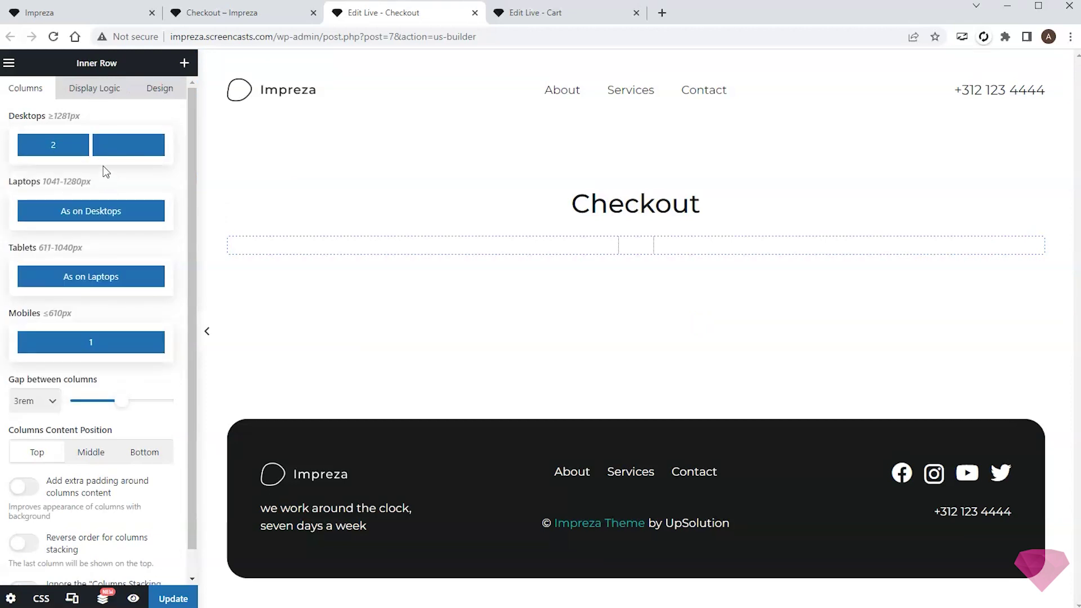
# Put a Checkout Page Order Total in the left column with Show Subtotal turned off.
pyautogui.click(184, 63)
pyautogui.scroll(-10, 125, 211)
pyautogui.scroll(-4, 125, 211)
pyautogui.moveTo(134, 424); pyautogui.dragTo(357, 246)
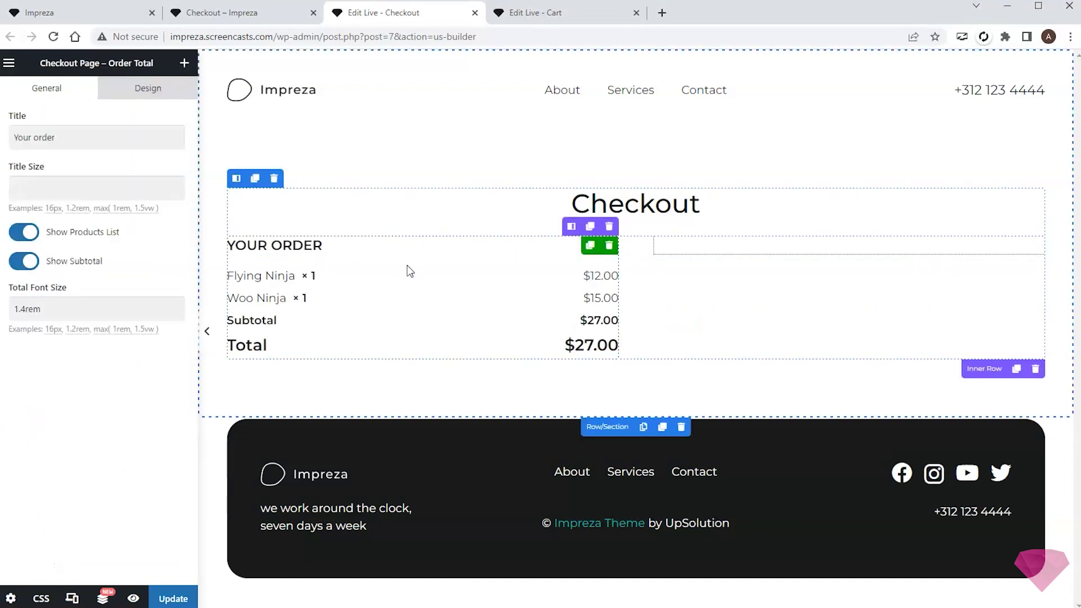
pyautogui.click(34, 263)
# Add a Separator and a Checkout Page – Payment block under the order total.
pyautogui.click(185, 64)
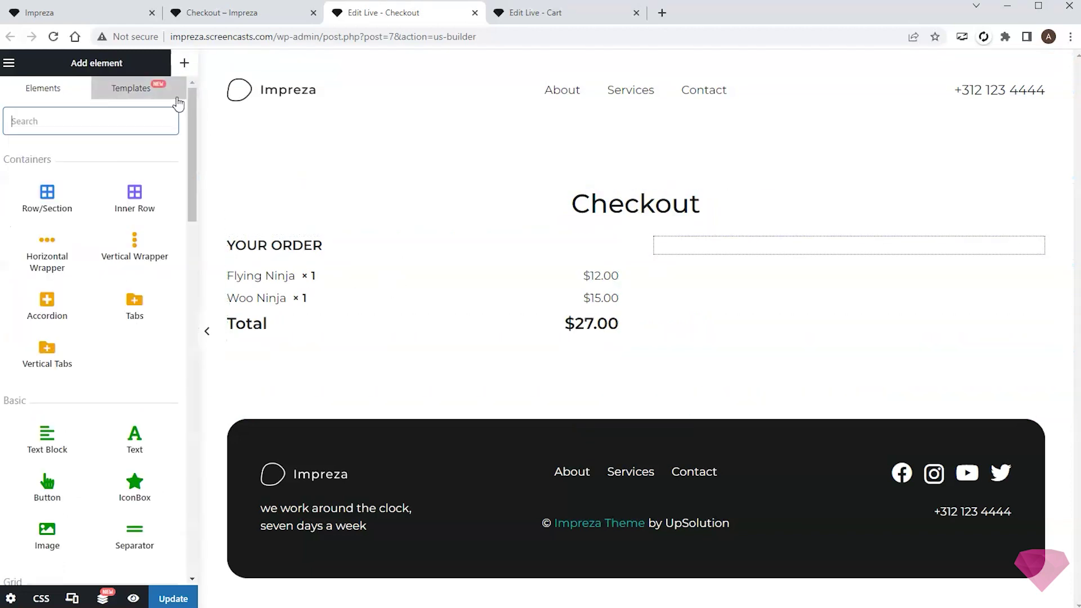
pyautogui.moveTo(134, 535); pyautogui.dragTo(378, 331)
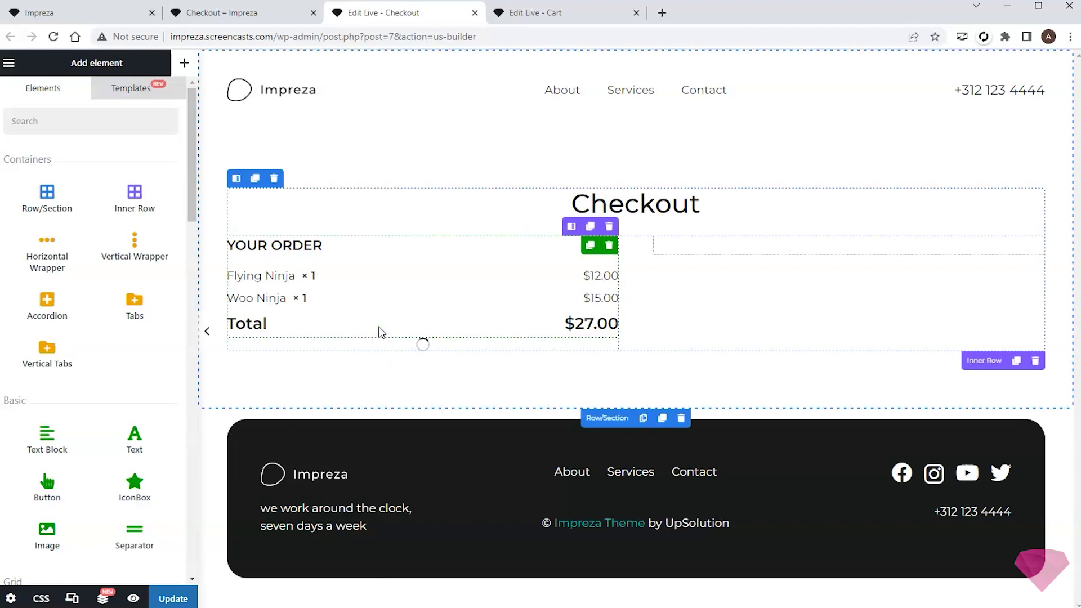
pyautogui.scroll(-15, 137, 149)
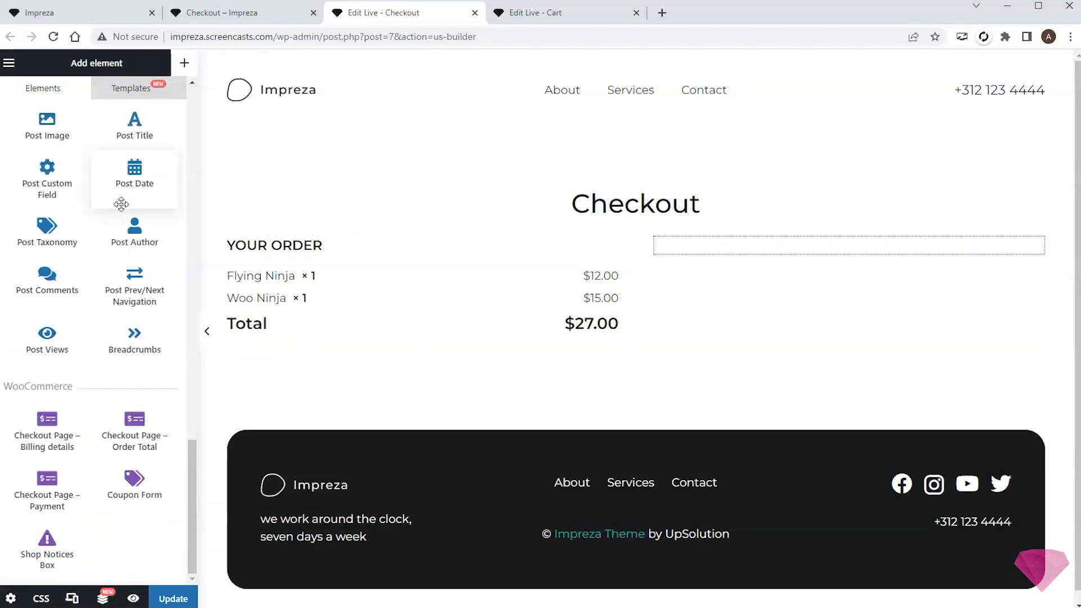
pyautogui.moveTo(47, 489); pyautogui.dragTo(323, 360)
# Set the payment block's Payment Methods Style to 2, showing boxed cards.
pyautogui.scroll(-1, 323, 359)
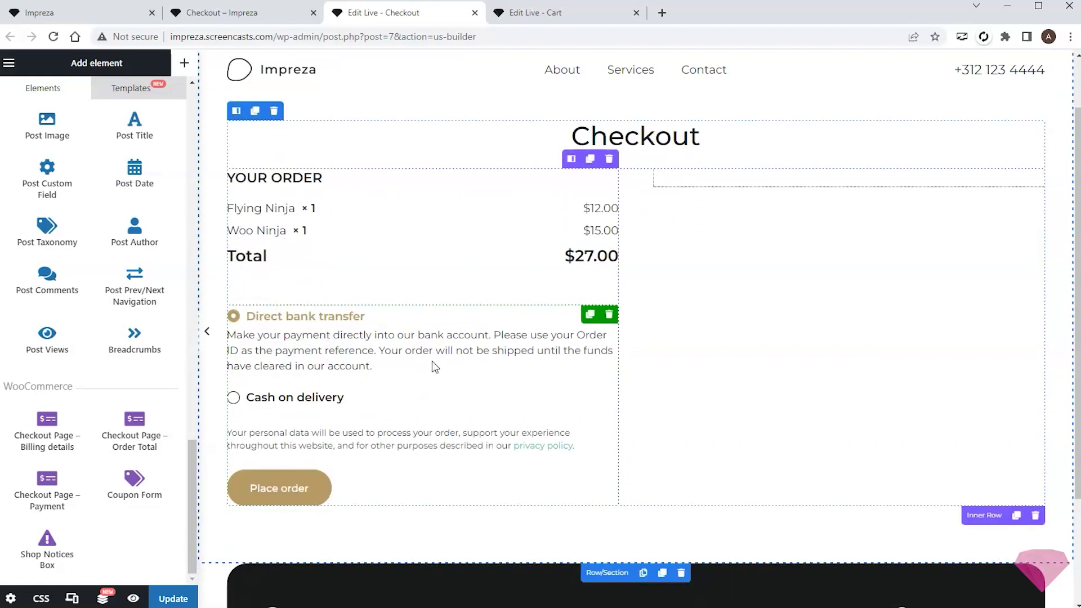
pyautogui.click(441, 363)
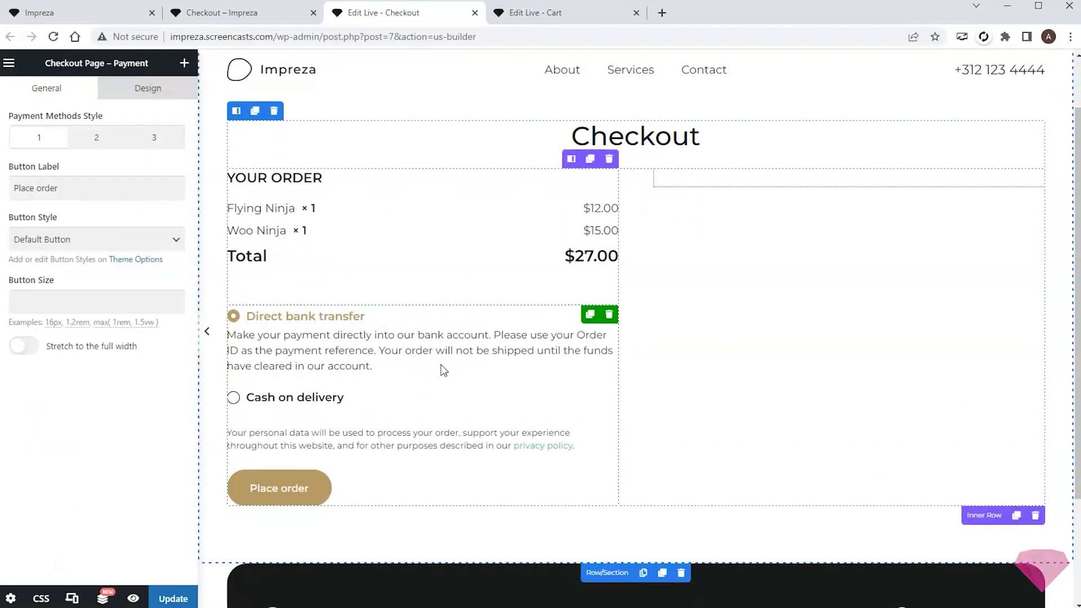
pyautogui.click(99, 146)
pyautogui.click(154, 140)
pyautogui.click(106, 144)
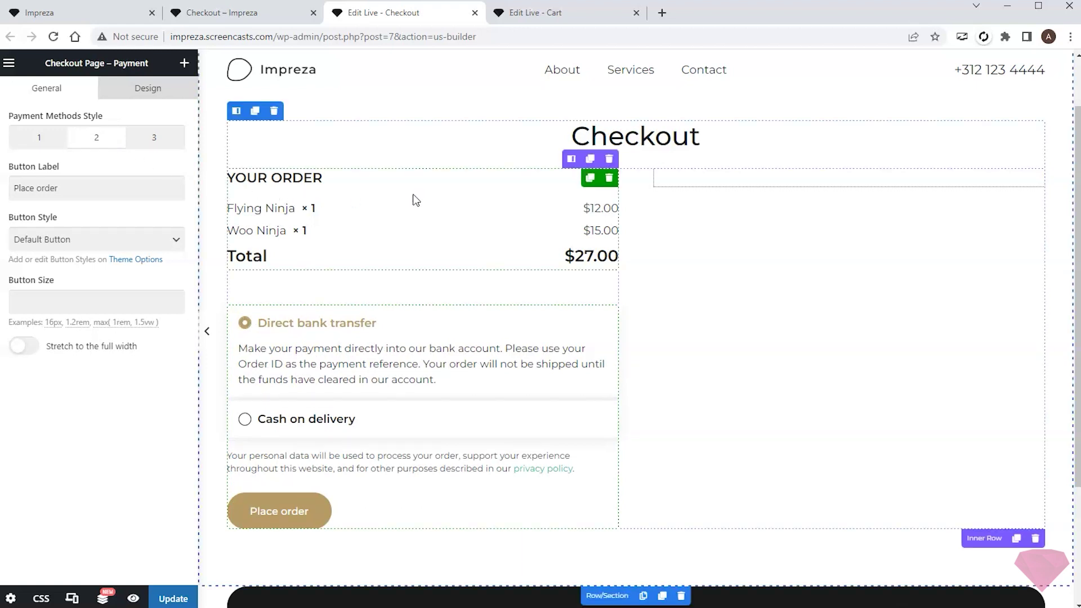
pyautogui.click(570, 158)
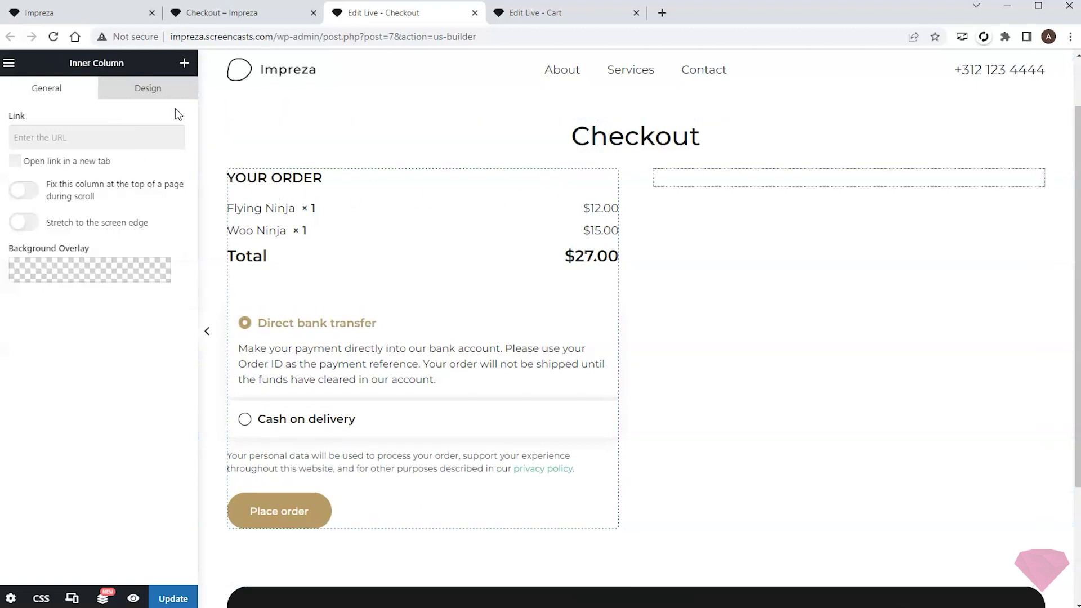
# Give the left order column the Alternate Background colour and a 10px border radius.
pyautogui.click(155, 91)
pyautogui.click(79, 184)
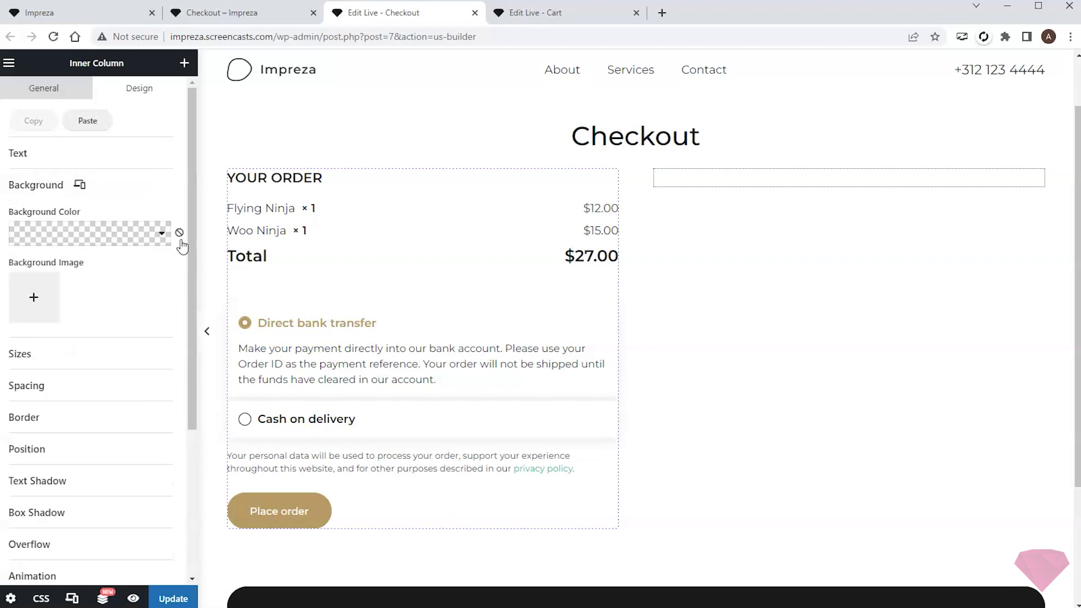
pyautogui.click(164, 234)
pyautogui.scroll(-3, 135, 264)
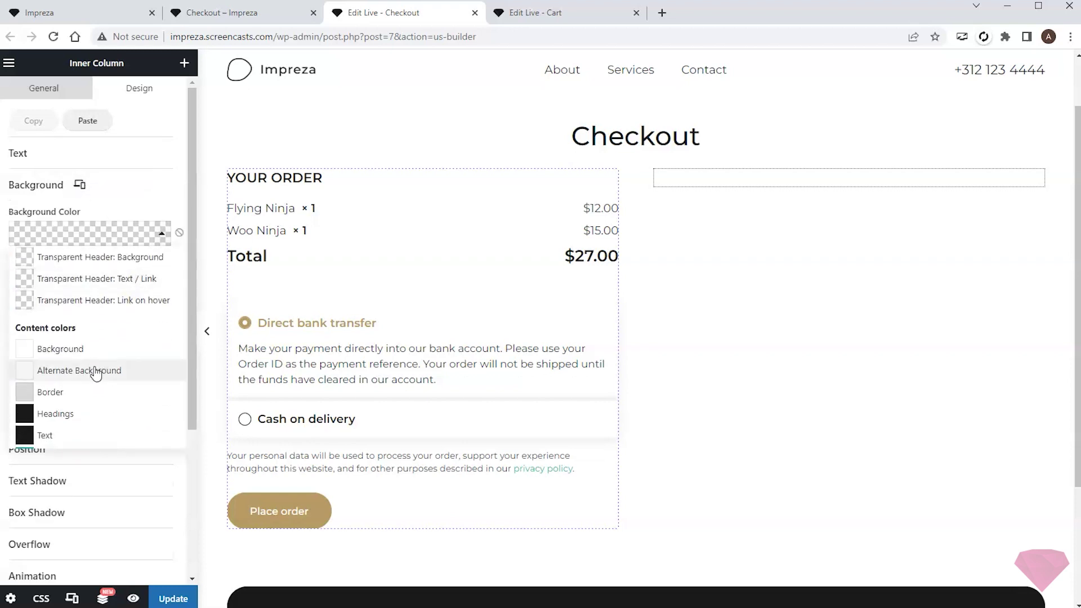
pyautogui.click(97, 368)
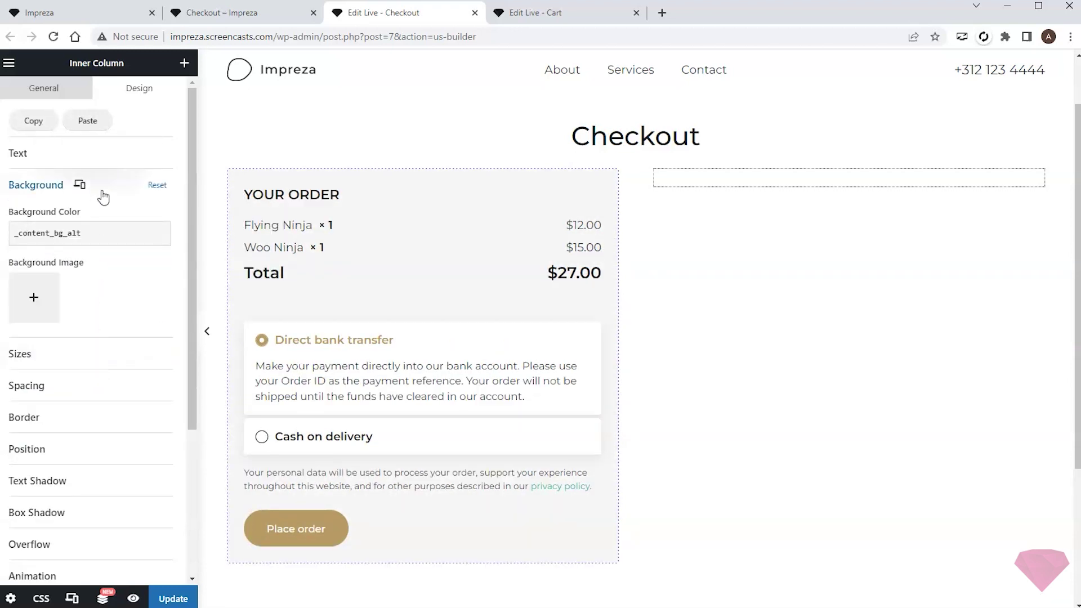
pyautogui.click(76, 420)
pyautogui.click(45, 330)
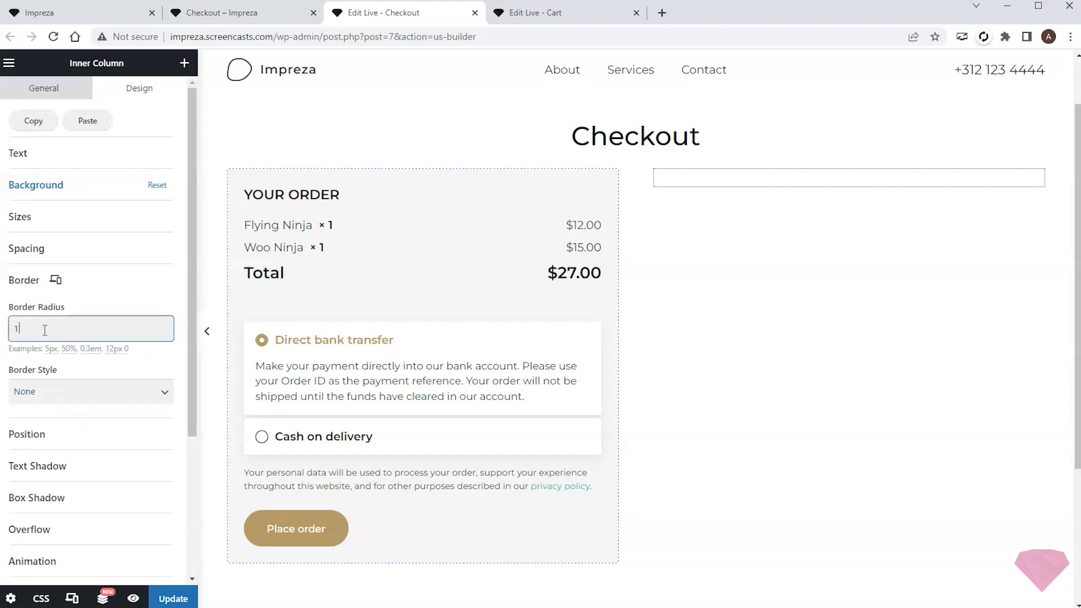
pyautogui.click(97, 307)
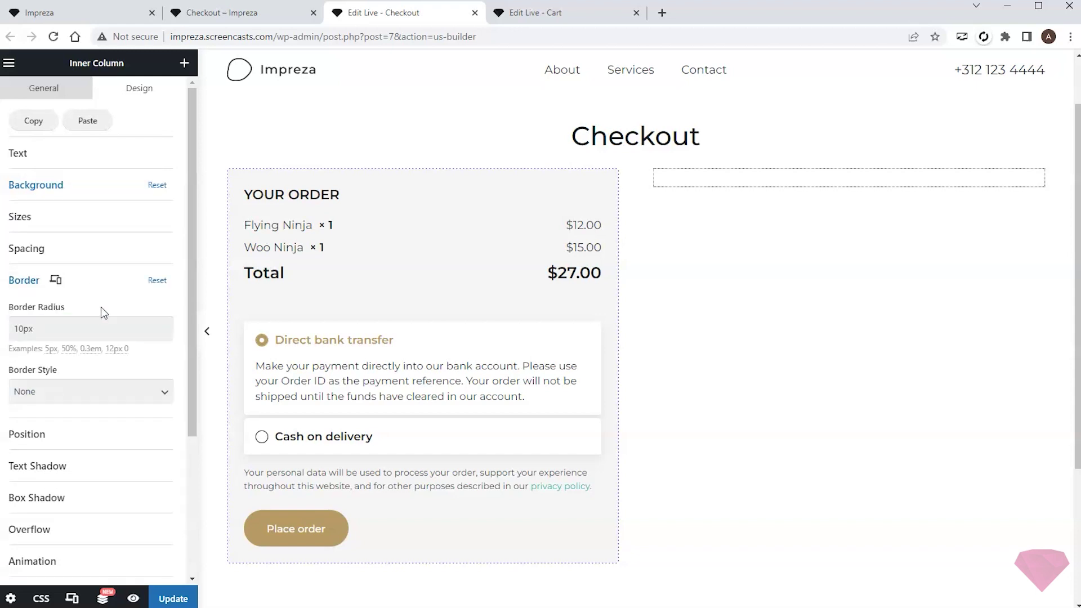
pyautogui.click(184, 63)
# Place Checkout Page – Billing details in the right column with Columns set to 2.
pyautogui.scroll(-10, 140, 226)
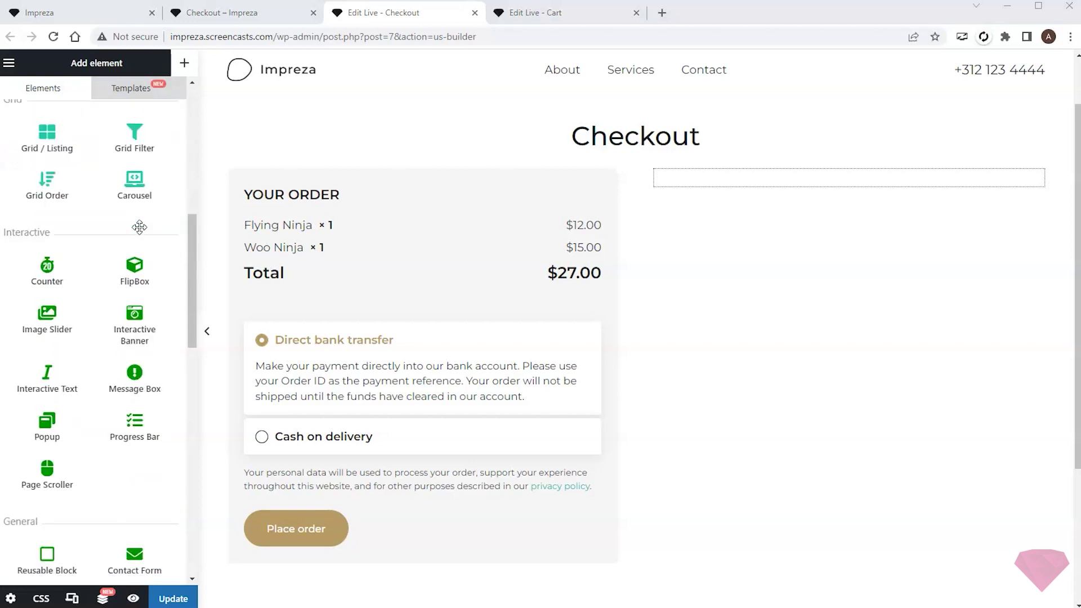
pyautogui.scroll(-10, 140, 227)
pyautogui.moveTo(110, 425); pyautogui.dragTo(778, 200)
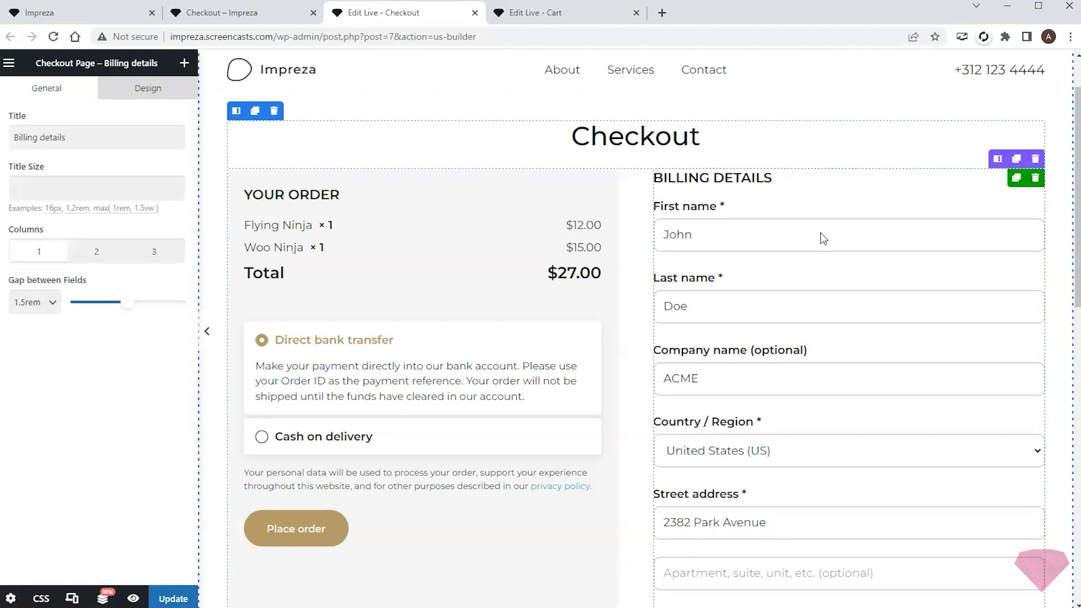
pyautogui.click(103, 255)
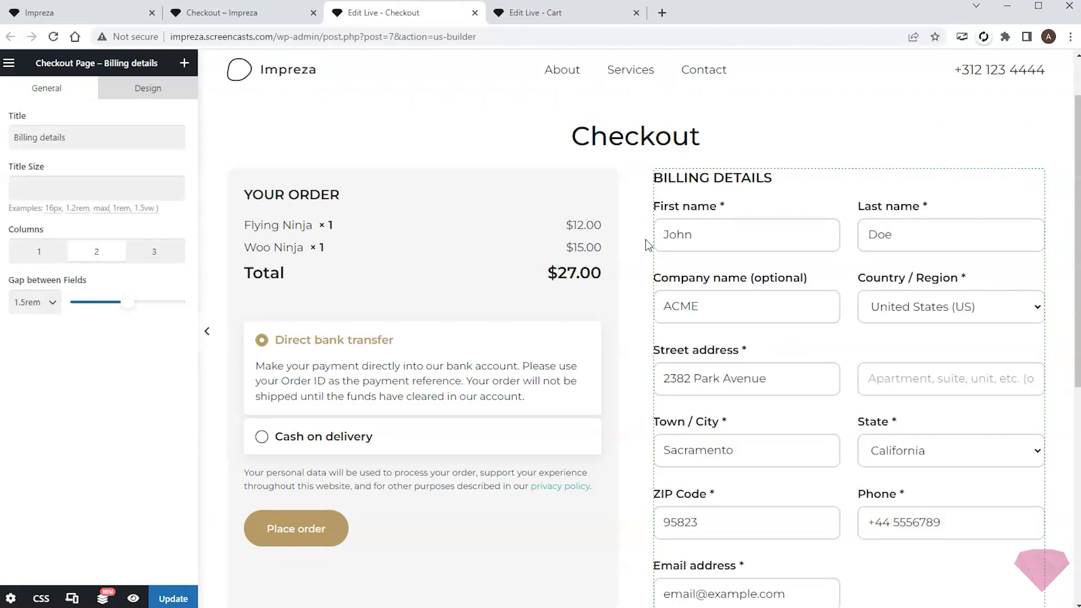
# Add a Shop Notices Box above the billing details.
pyautogui.scroll(-6, 903, 241)
pyautogui.scroll(5, 902, 242)
pyautogui.scroll(3, 904, 241)
pyautogui.click(185, 63)
pyautogui.scroll(-15, 62, 282)
pyautogui.moveTo(48, 418); pyautogui.dragTo(762, 275)
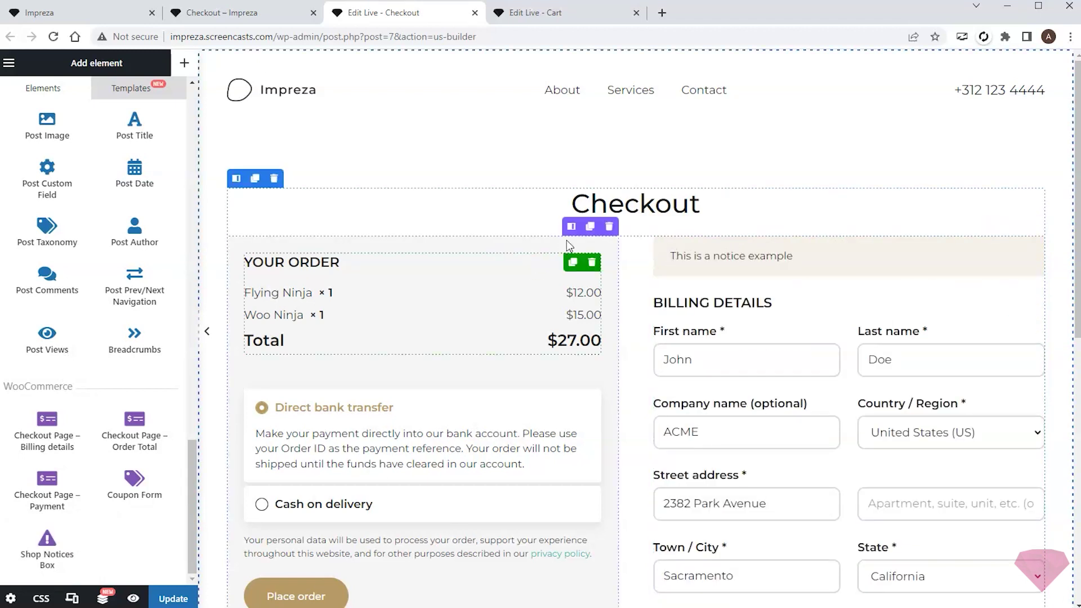
# Enable 'Fix this column at the top of a page during scroll' for the left order column.
pyautogui.click(573, 228)
pyautogui.click(25, 190)
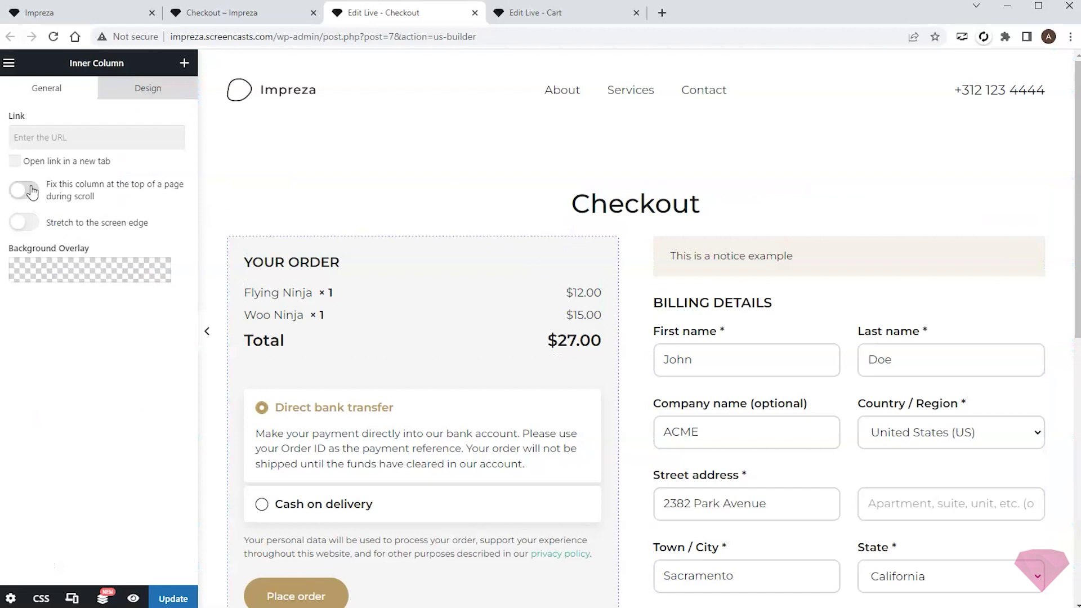
pyautogui.scroll(-9, 619, 234)
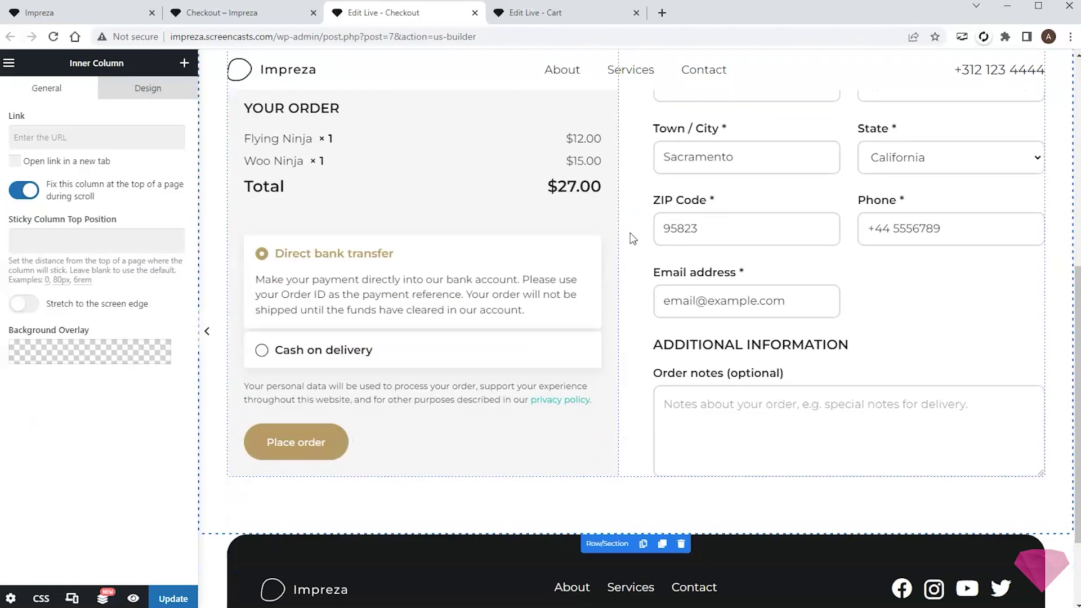
pyautogui.scroll(8, 630, 237)
pyautogui.scroll(1, 630, 232)
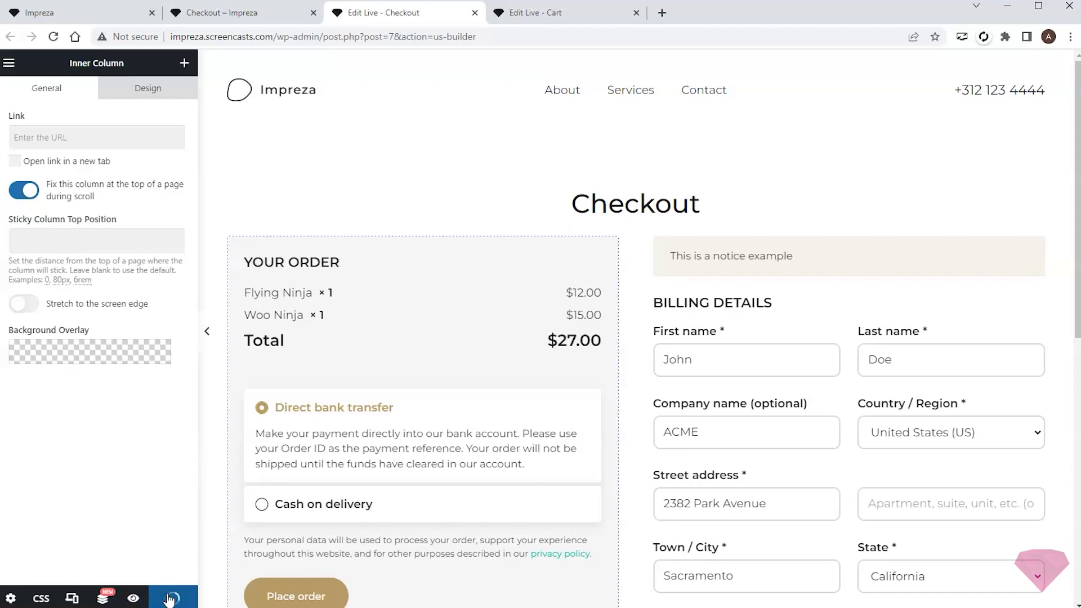
# Reload the live checkout page and review the new layout.
pyautogui.click(263, 13)
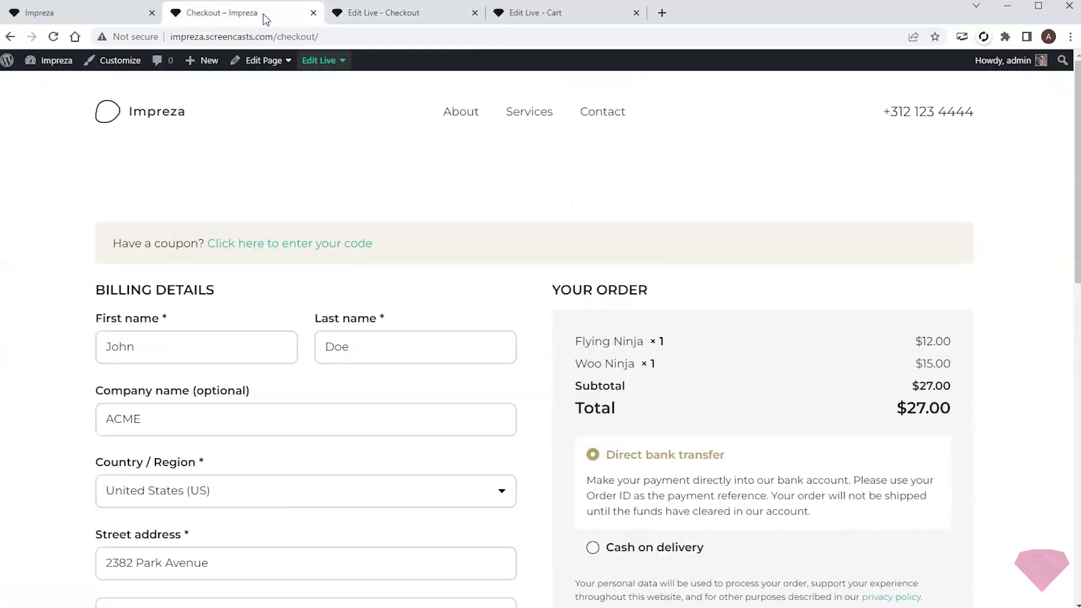
pyautogui.press('F5')
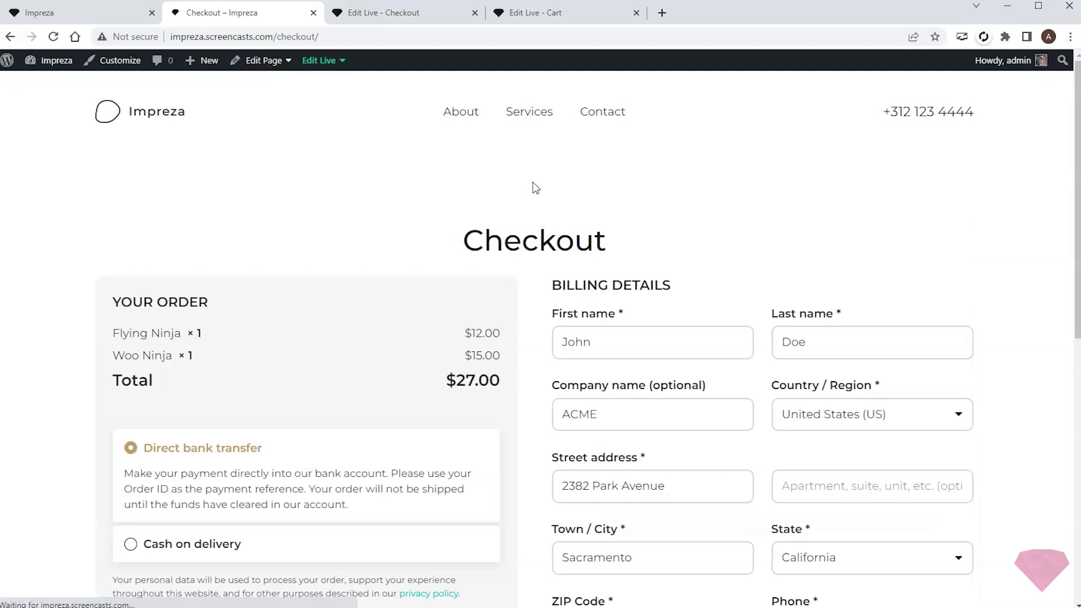
pyautogui.scroll(-8, 560, 169)
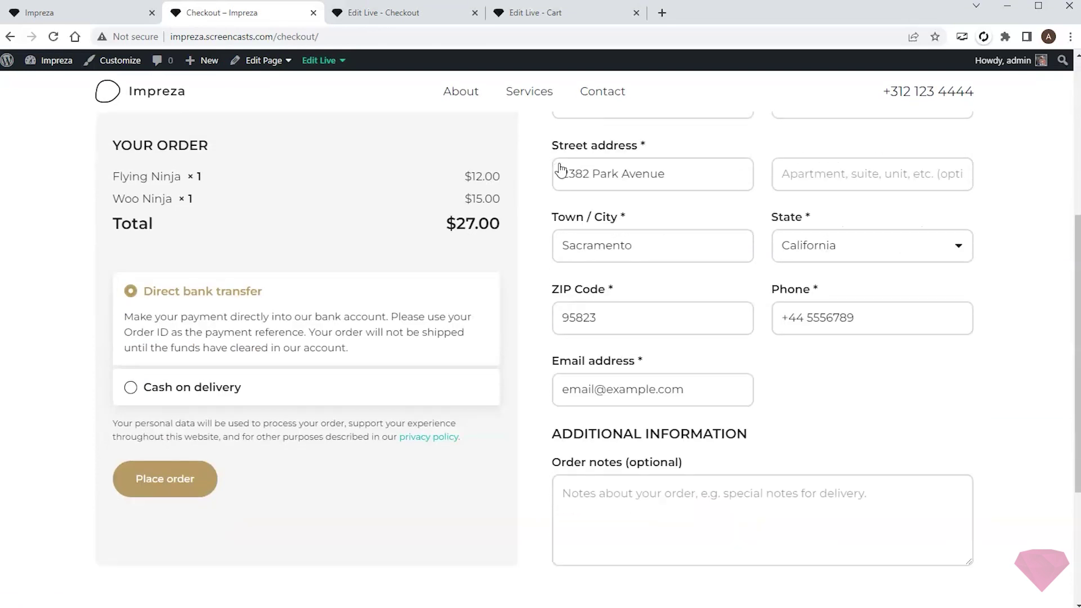
pyautogui.scroll(6, 560, 163)
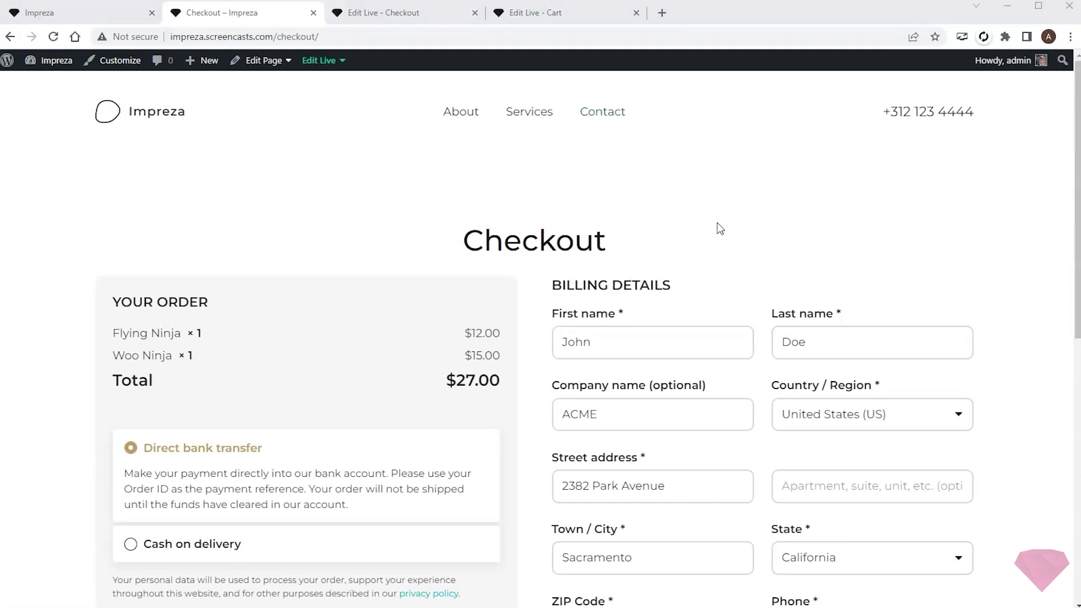
pyautogui.scroll(-7, 719, 228)
# Place a $27.00 test order with Cash on delivery and review the order-received page.
pyautogui.click(247, 347)
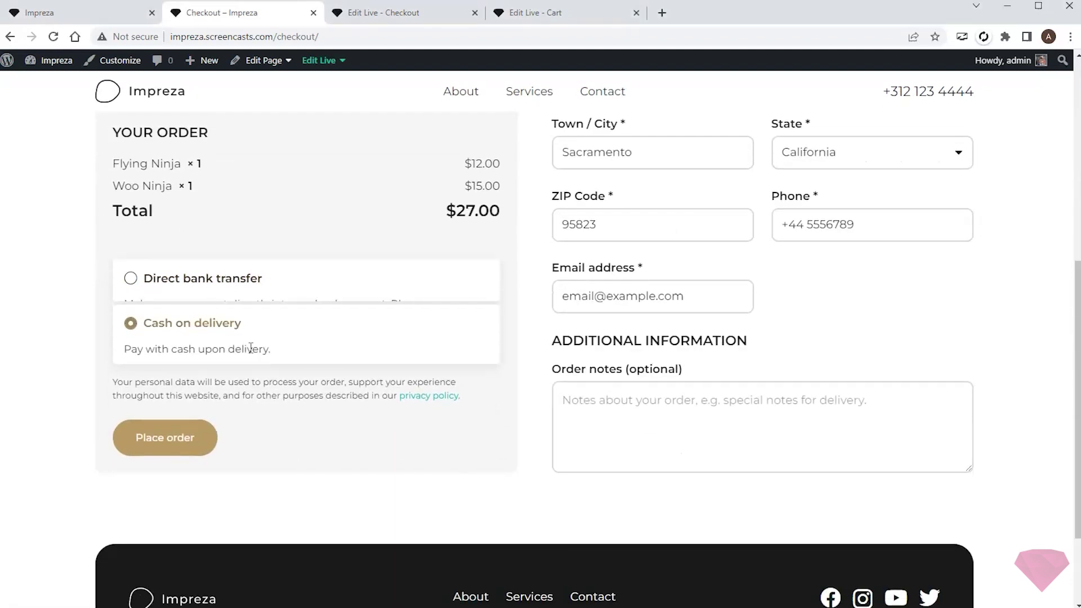
pyautogui.click(171, 445)
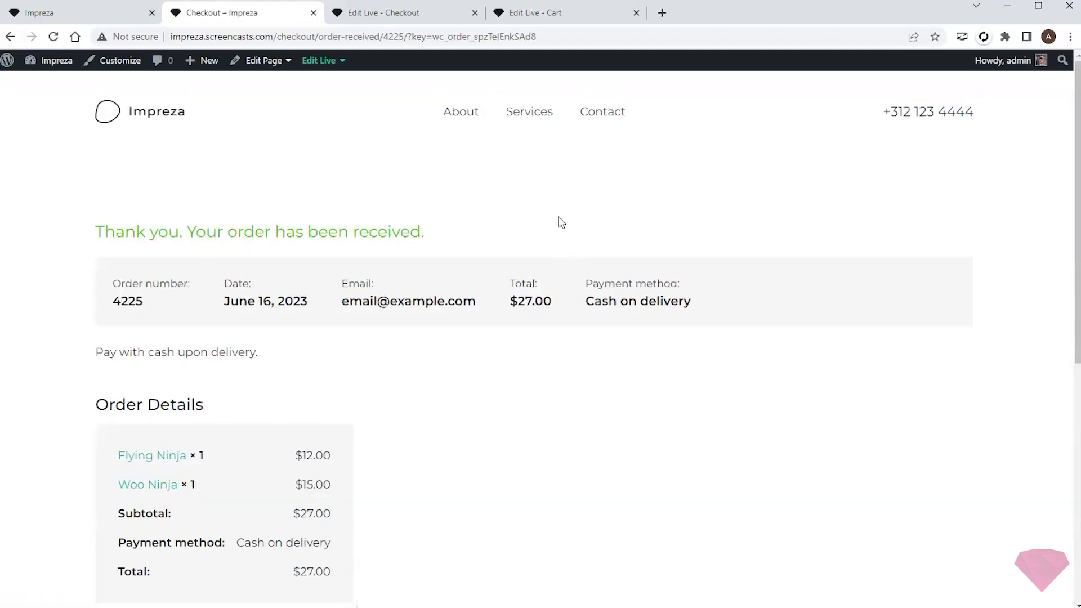
pyautogui.scroll(-8, 586, 225)
pyautogui.scroll(5, 518, 218)
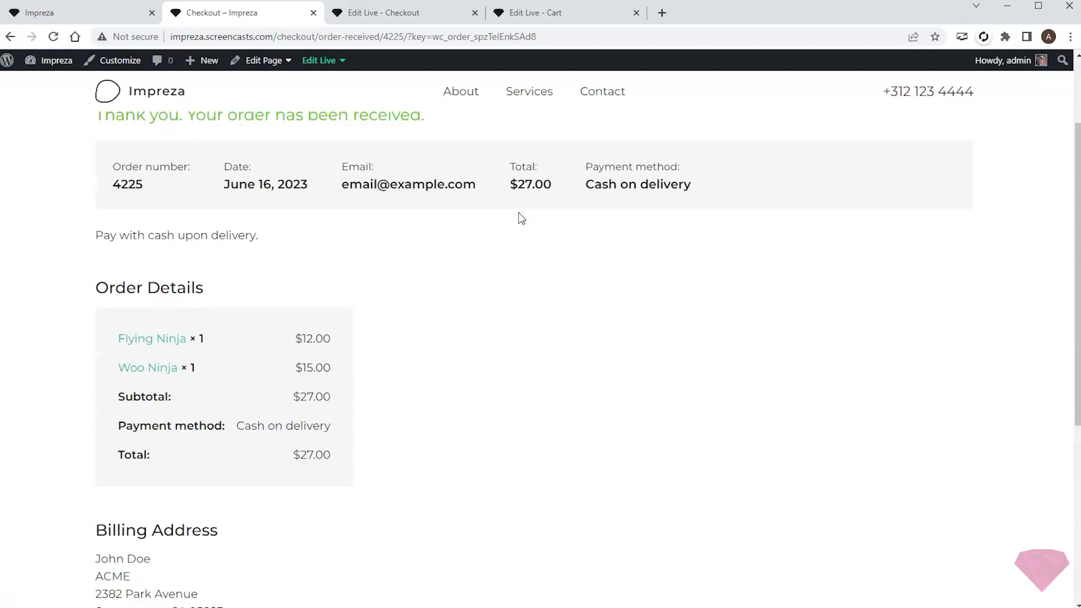
pyautogui.scroll(3, 521, 219)
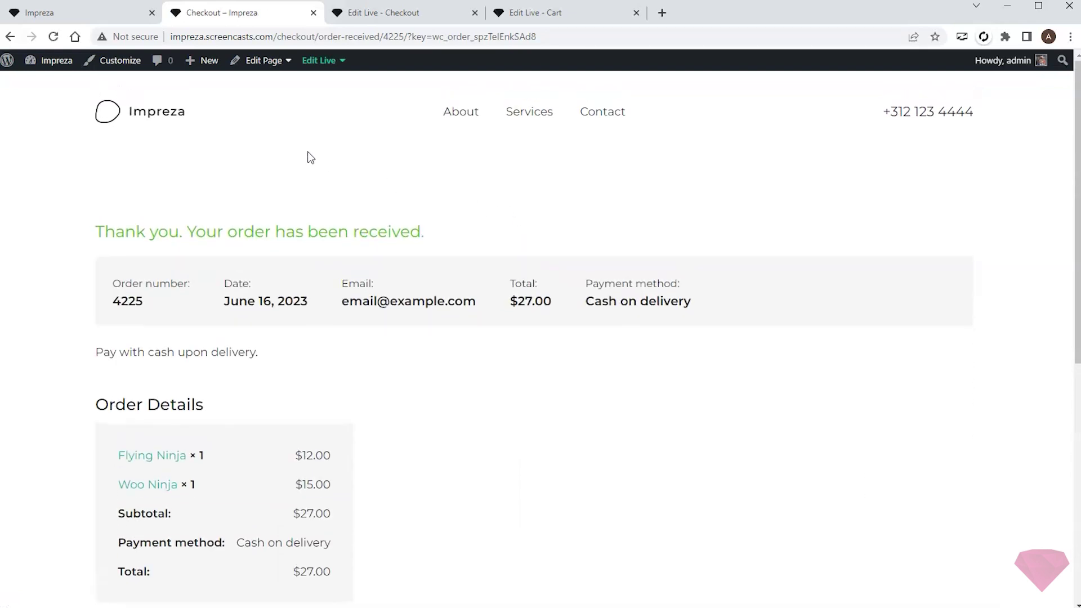
pyautogui.click(67, 13)
# Start a new page template titled 'Thank You page (order confirmation)'.
pyautogui.click(41, 62)
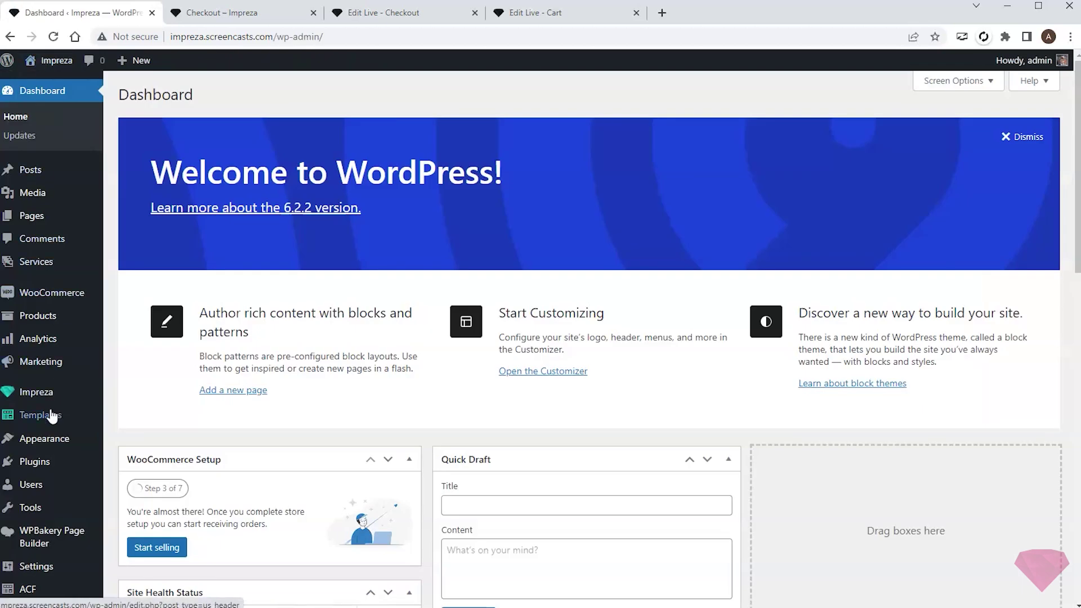
pyautogui.moveTo(56, 417)
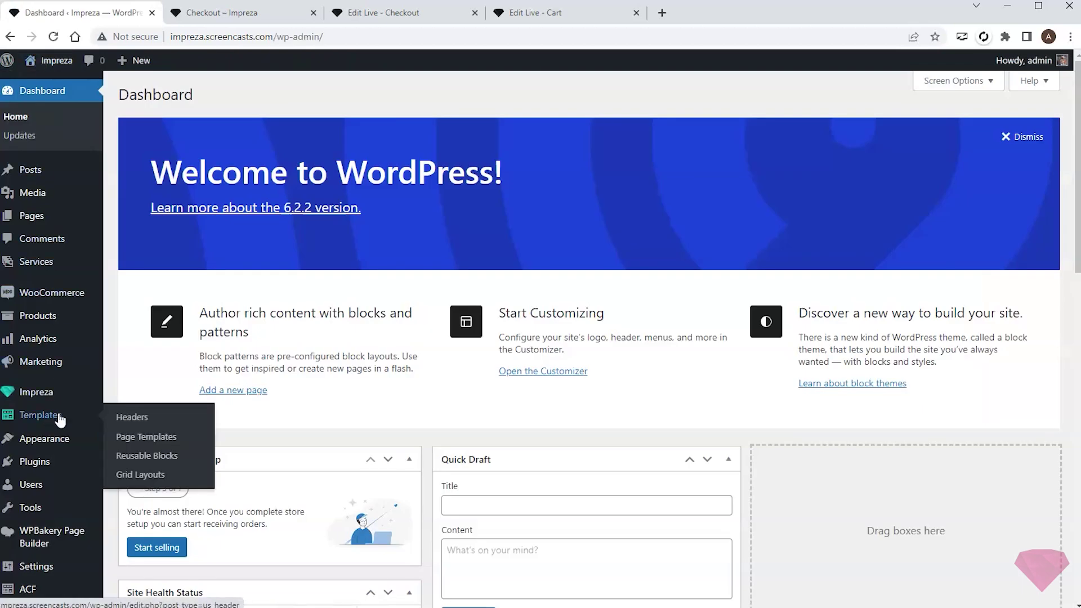
pyautogui.click(144, 438)
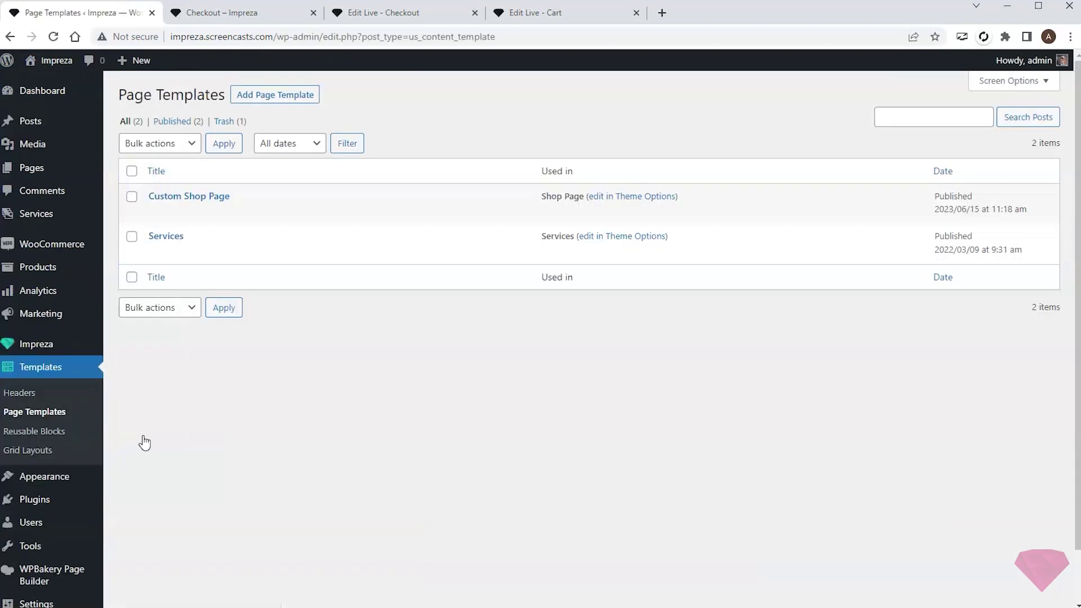
pyautogui.click(272, 102)
pyautogui.click(261, 126)
pyautogui.hotkey('ctrl', 'a')
pyautogui.write('Thank You page (order confirmation)')
# Save the template and open its live editor in a new tab.
pyautogui.click(1025, 246)
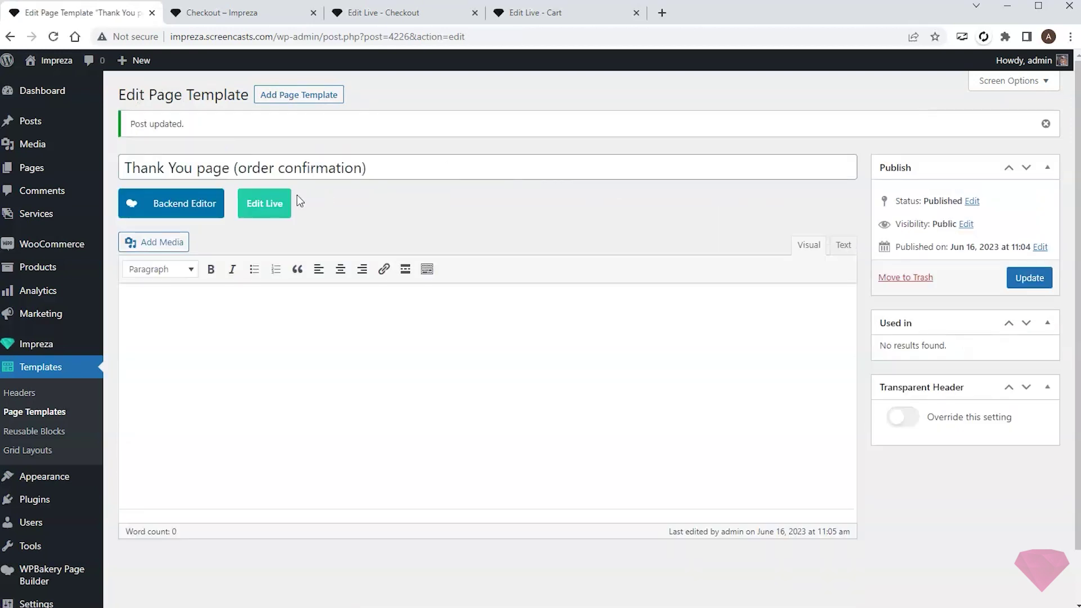
pyautogui.rightClick(266, 202)
pyautogui.click(304, 212)
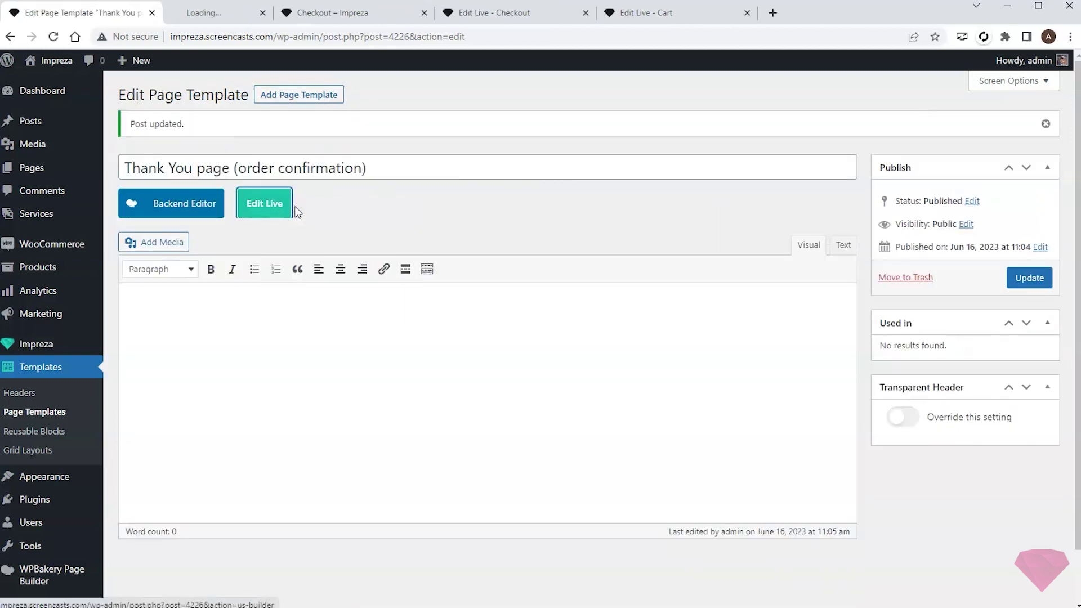
# Add a row containing an IconBox with the badge-check icon.
pyautogui.click(220, 17)
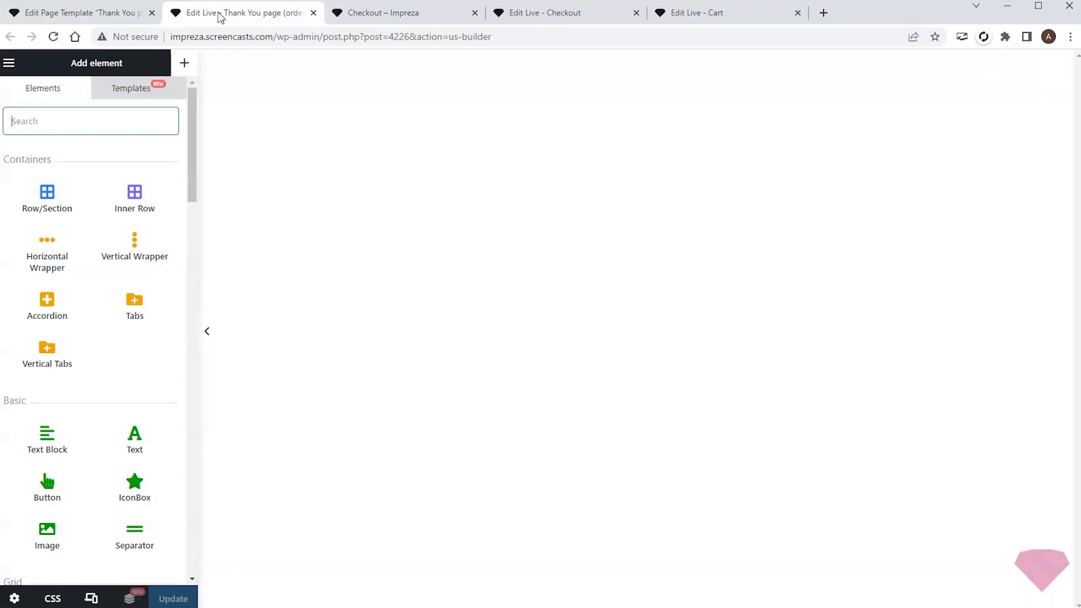
pyautogui.moveTo(49, 192); pyautogui.dragTo(347, 151)
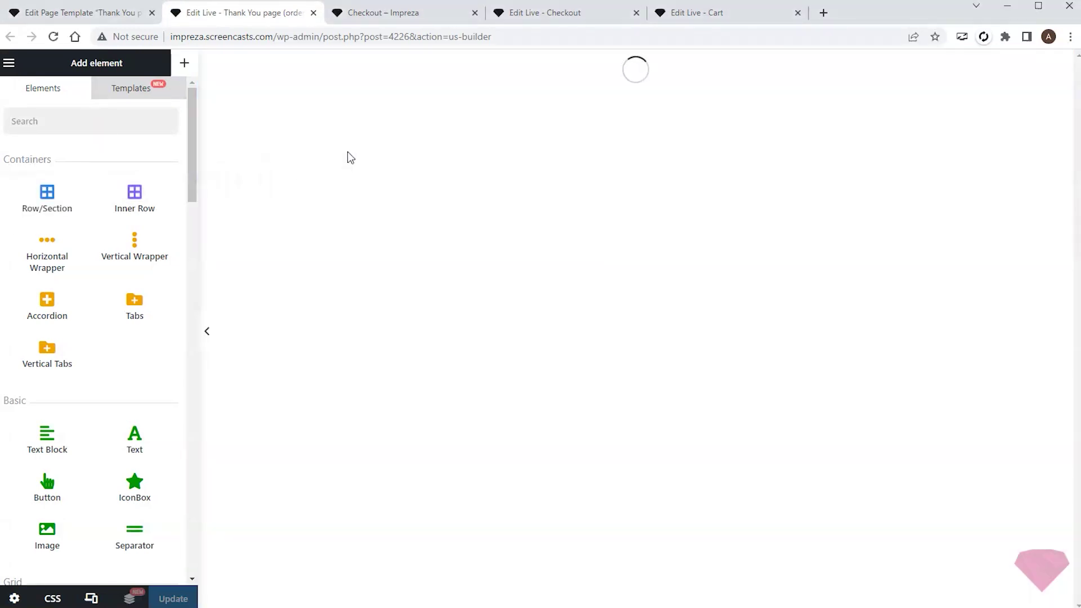
pyautogui.moveTo(135, 484); pyautogui.dragTo(509, 124)
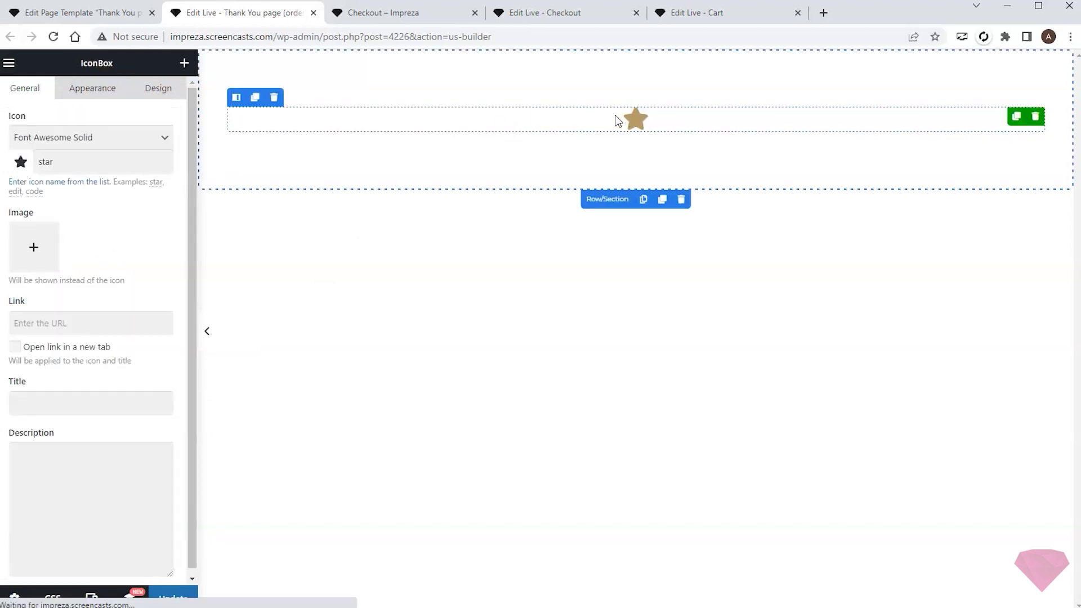
pyautogui.click(67, 162)
pyautogui.hotkey('ctrl', 'a')
pyautogui.write('badge-check')
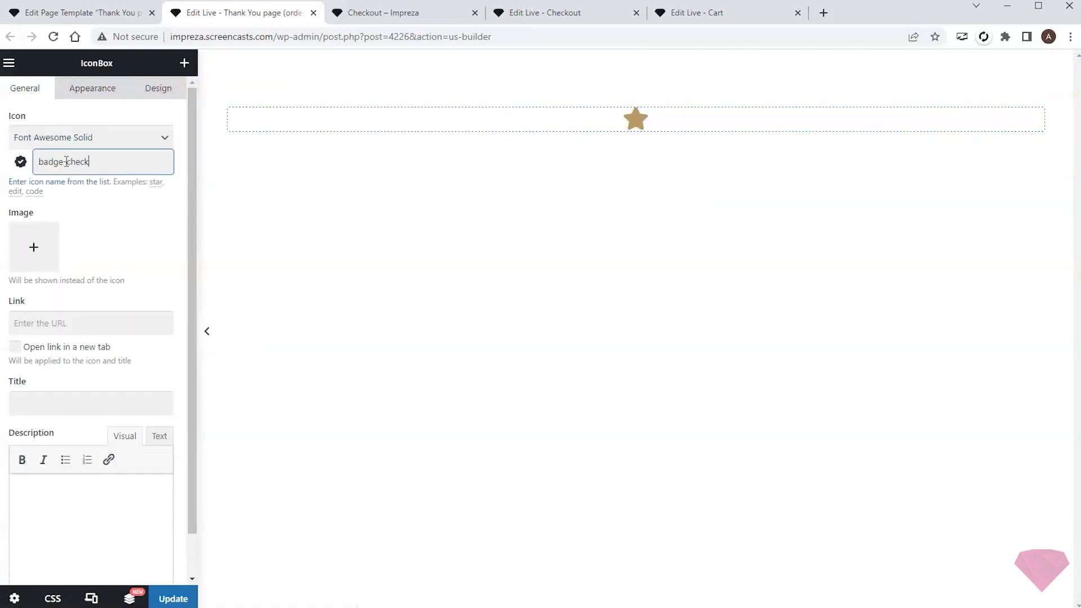
pyautogui.click(123, 216)
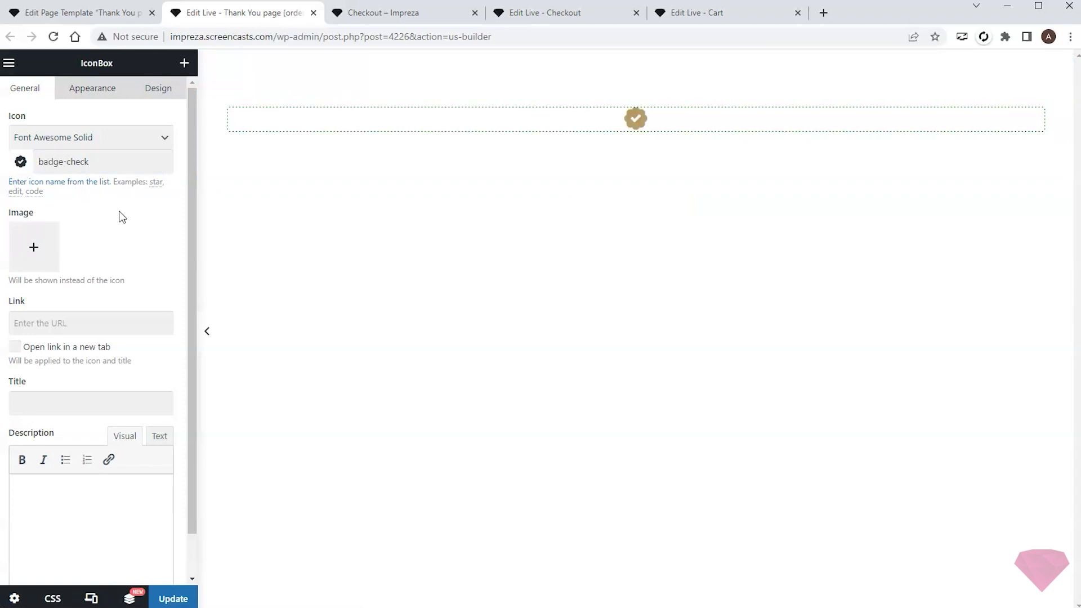
# Title the icon box 'Thank you' as an h3 and add the order-received description.
pyautogui.click(63, 398)
pyautogui.write('Thank you')
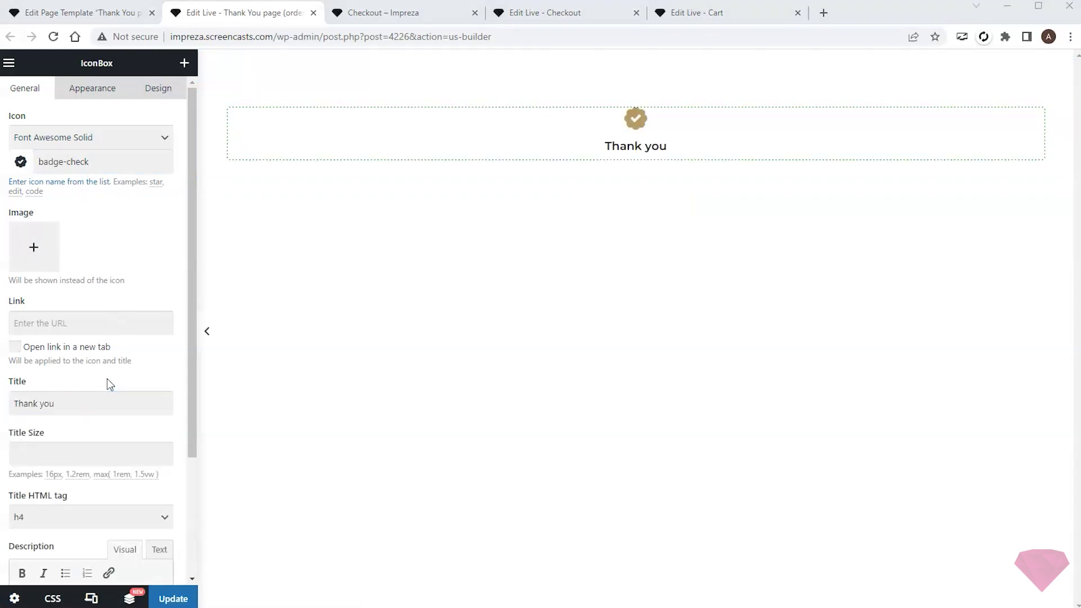
pyautogui.click(82, 514)
pyautogui.click(51, 561)
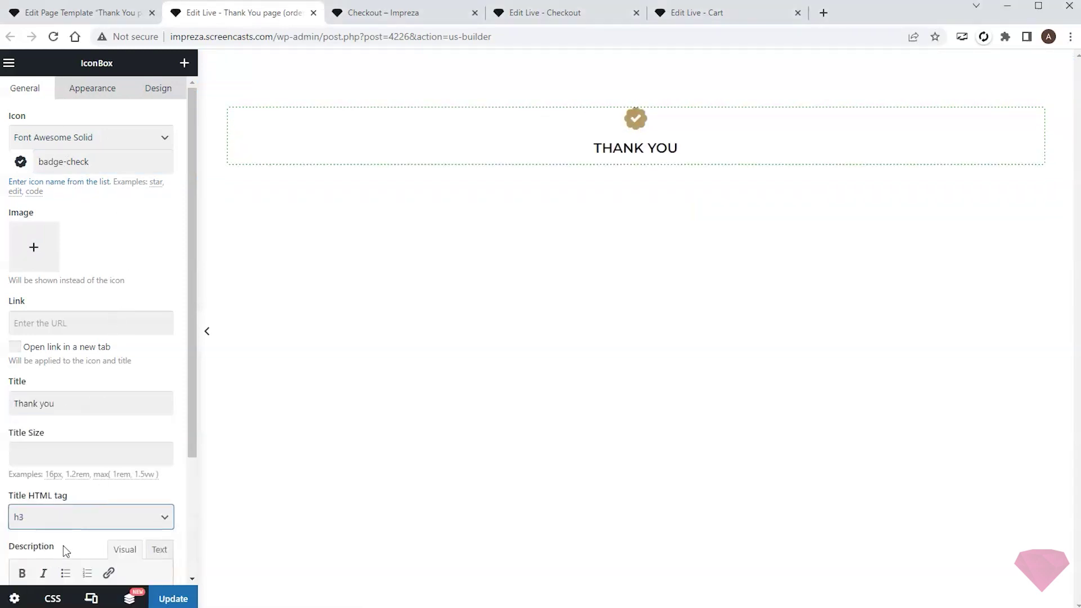
pyautogui.scroll(-3, 119, 457)
pyautogui.click(32, 457)
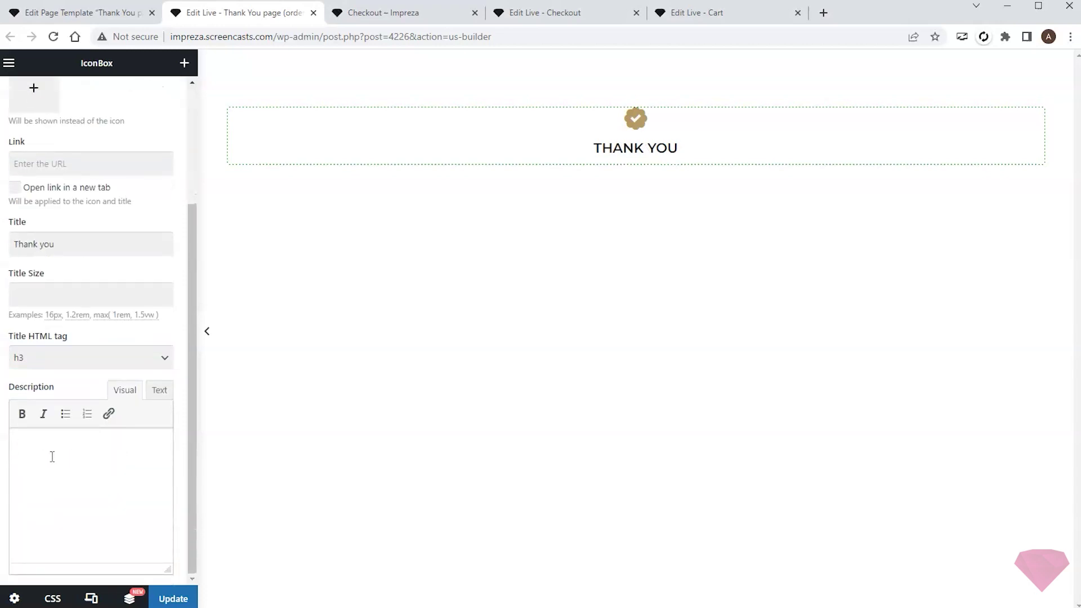
pyautogui.write('Your order has been received. Check the details below.')
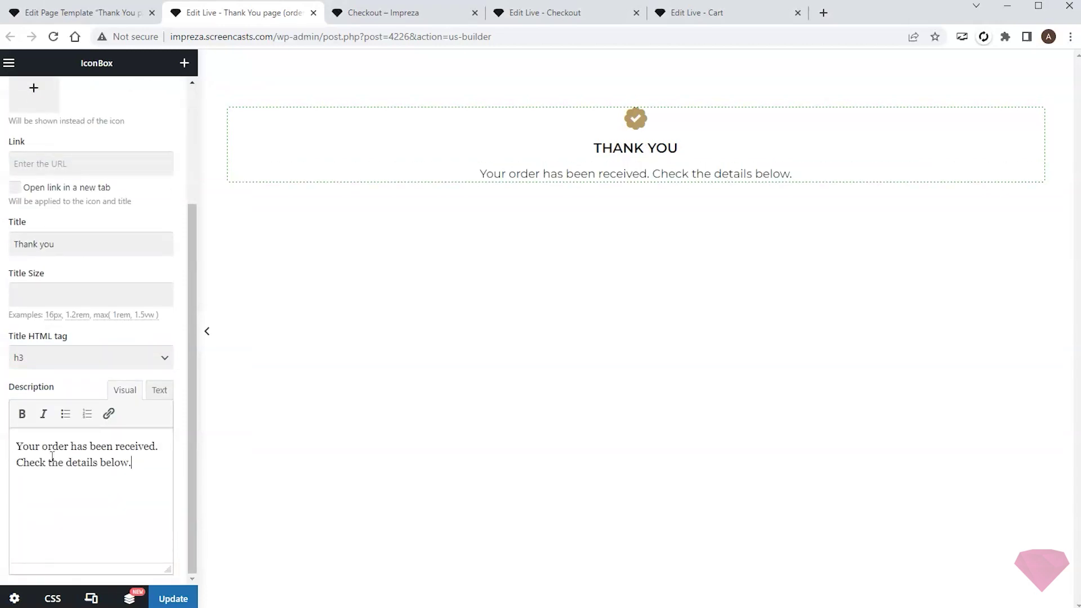
pyautogui.scroll(5, 87, 299)
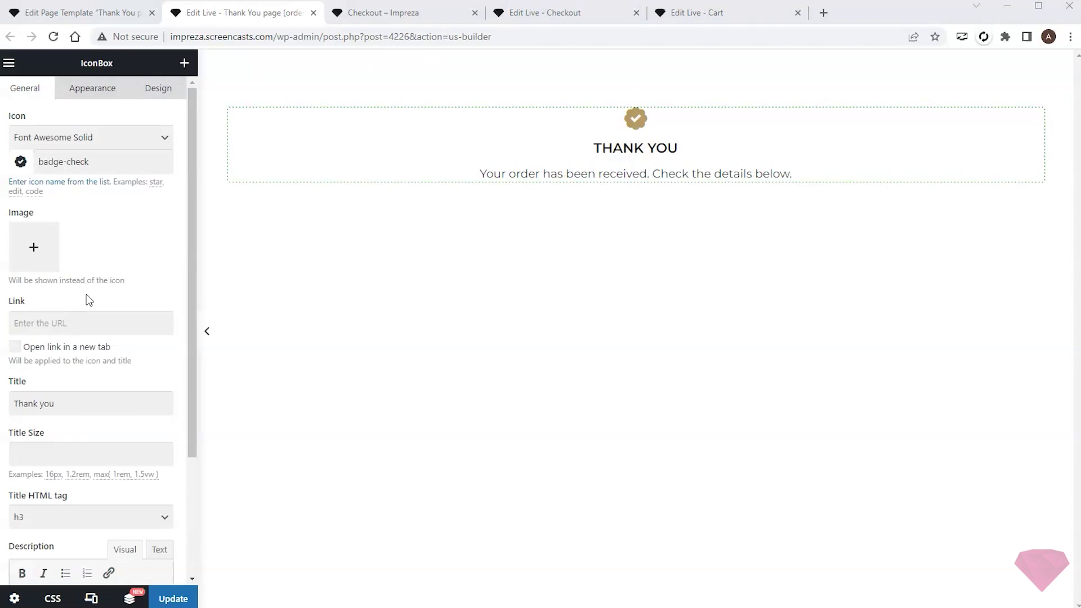
# Set the icon size to 3rem and align the icon box left.
pyautogui.click(93, 88)
pyautogui.doubleClick(19, 238)
pyautogui.write('3rem')
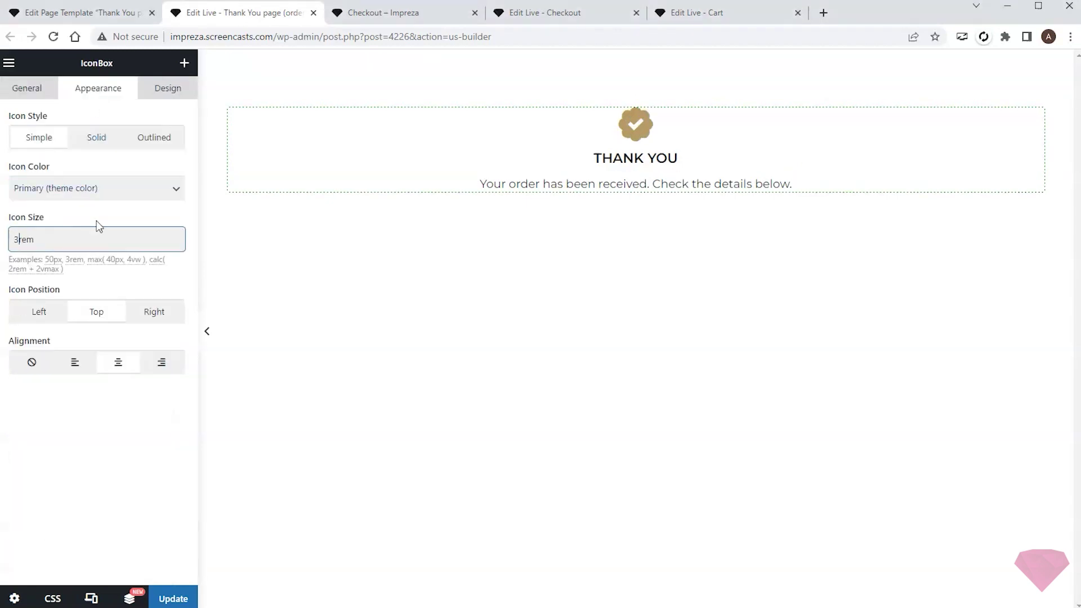
pyautogui.click(75, 363)
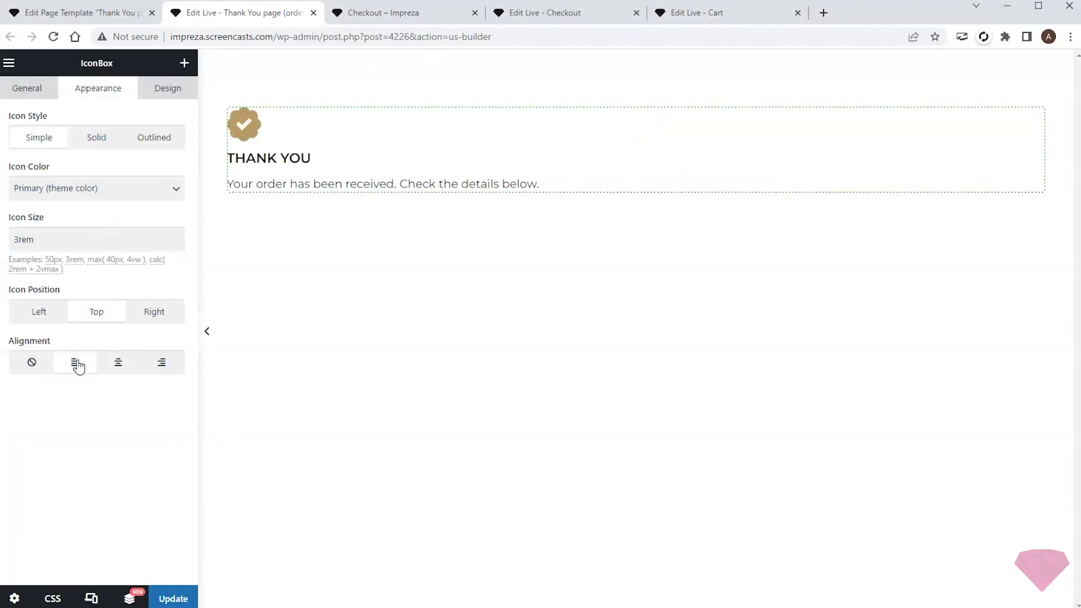
# Set the row's content width to a custom 450px.
pyautogui.click(282, 219)
pyautogui.click(96, 161)
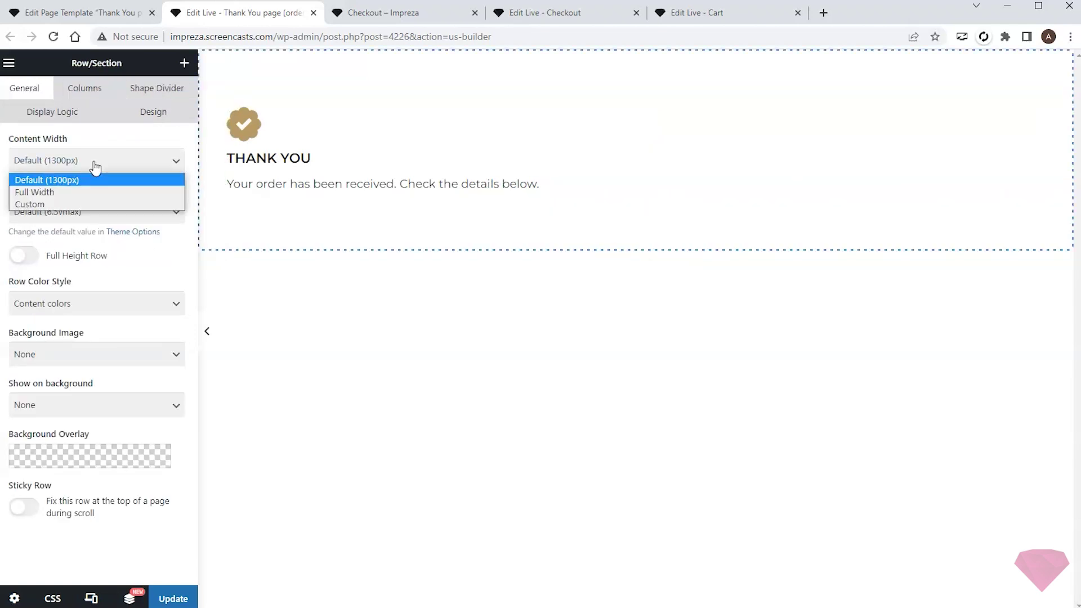
pyautogui.click(37, 202)
pyautogui.moveTo(33, 192); pyautogui.dragTo(3, 195)
pyautogui.write('450')
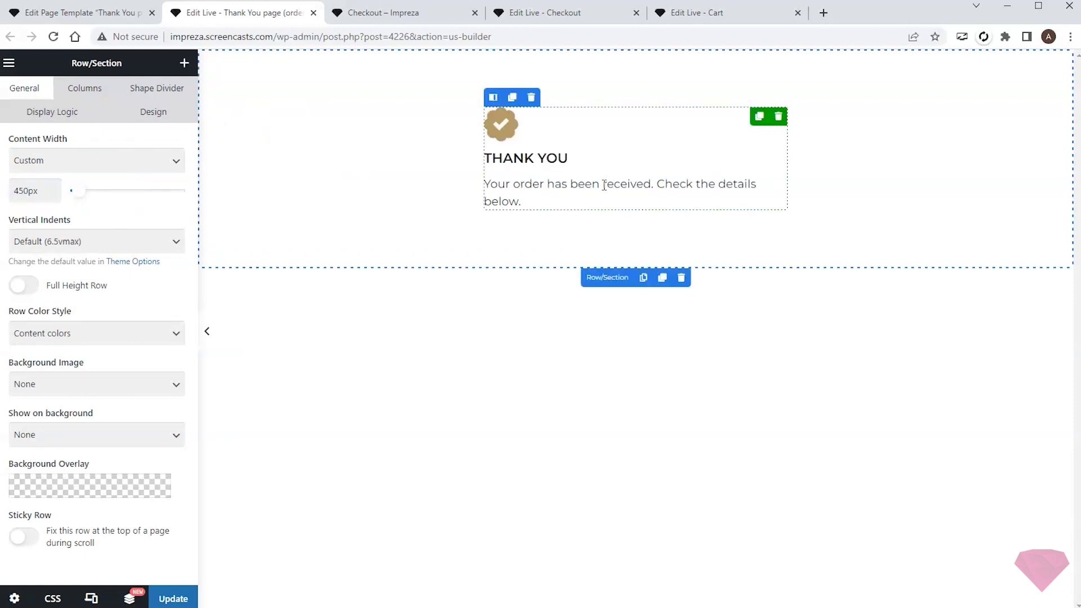
# Add a Separator below the text with Height S and a horizontal line.
pyautogui.click(185, 62)
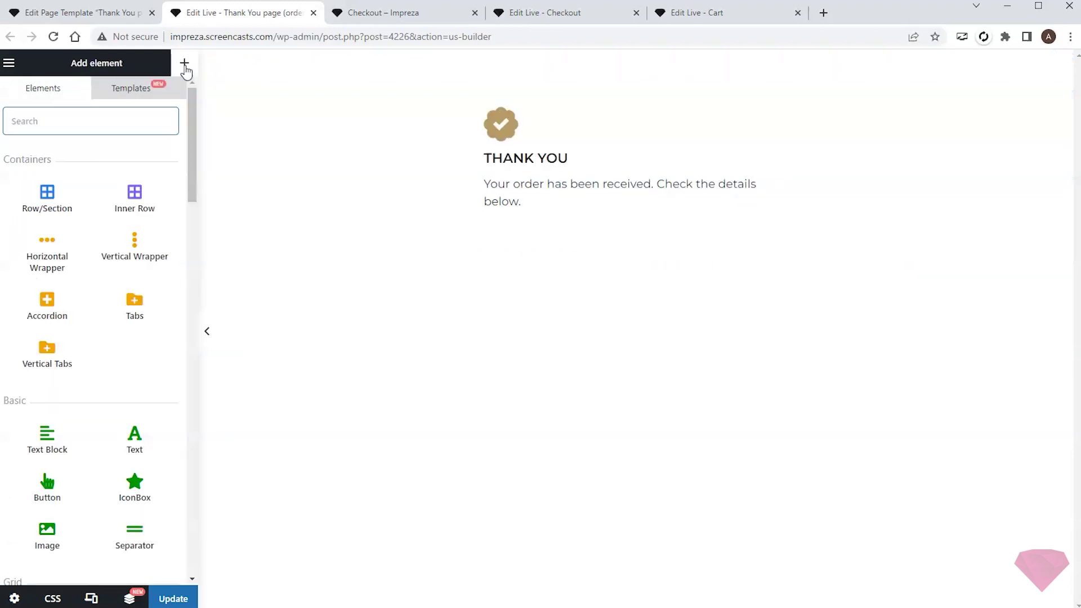
pyautogui.moveTo(134, 532); pyautogui.dragTo(587, 207)
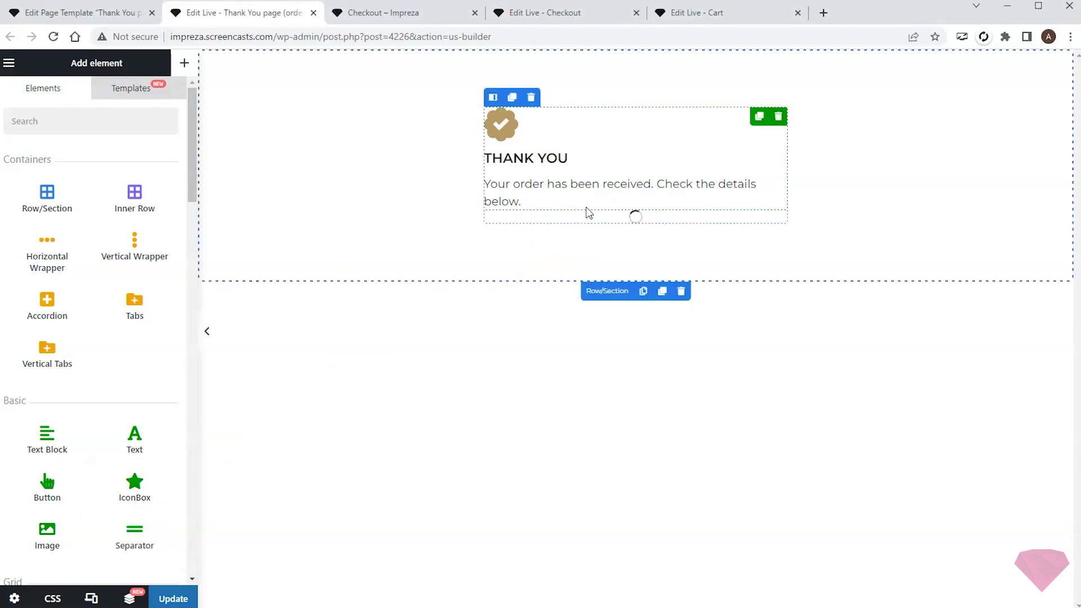
pyautogui.click(27, 137)
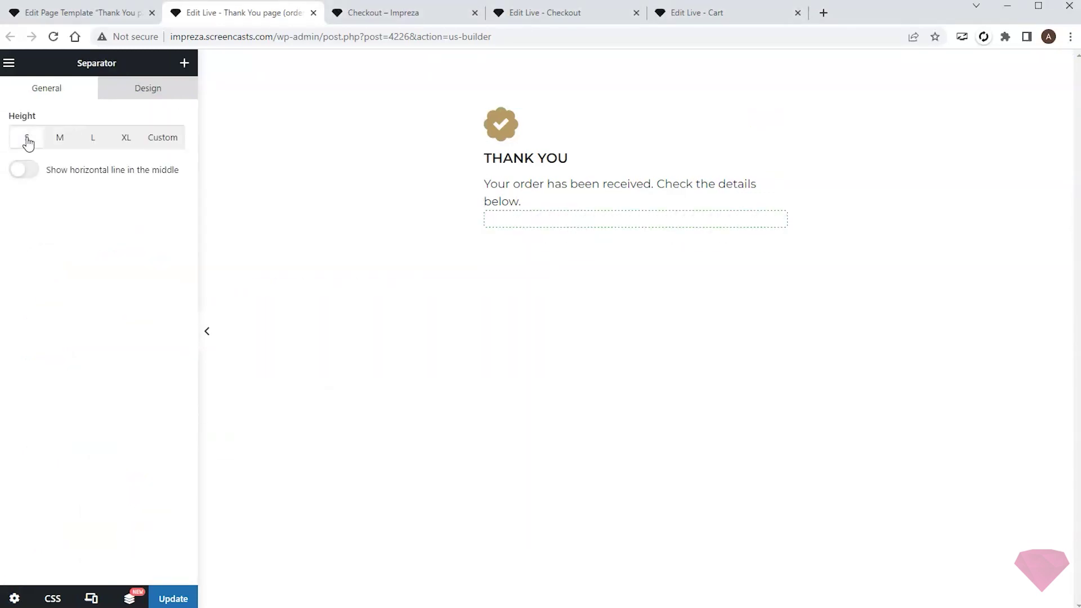
pyautogui.click(24, 169)
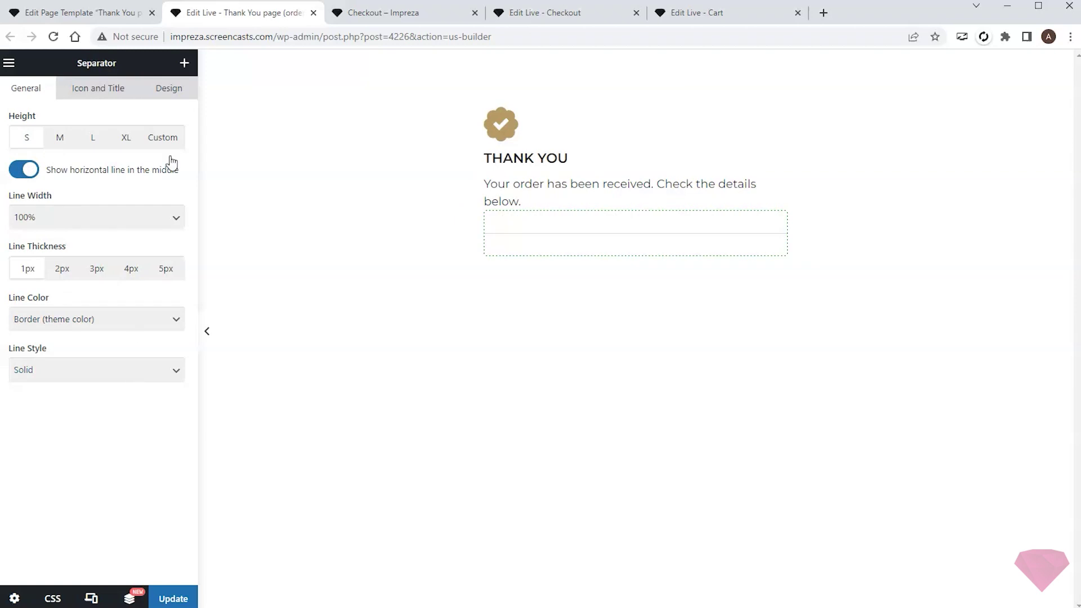
# Place an Order details element below the separator.
pyautogui.click(184, 63)
pyautogui.scroll(-20, 135, 172)
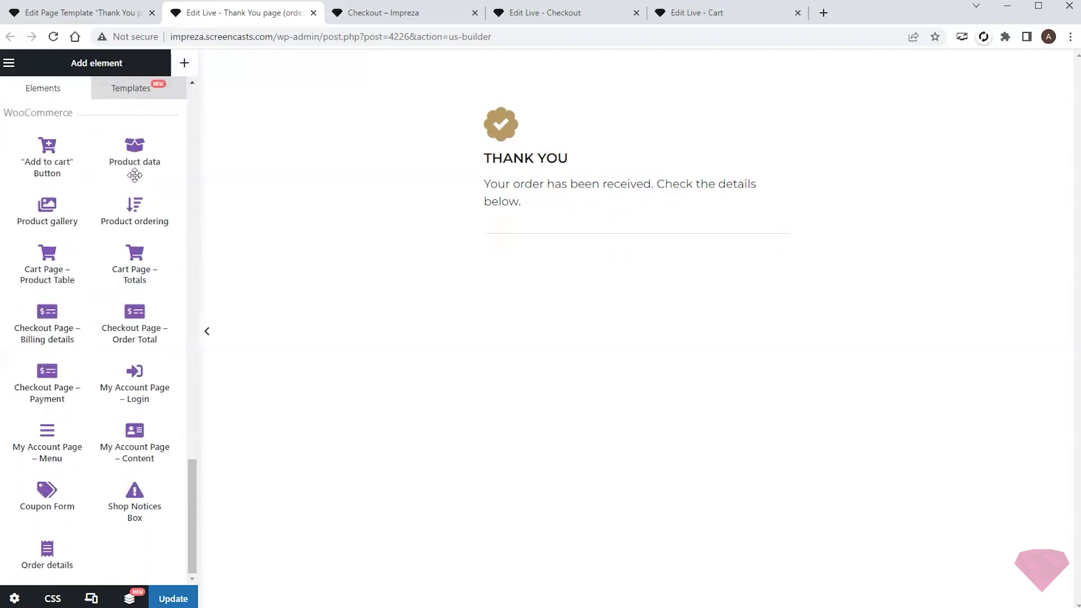
pyautogui.moveTo(48, 551); pyautogui.dragTo(582, 248)
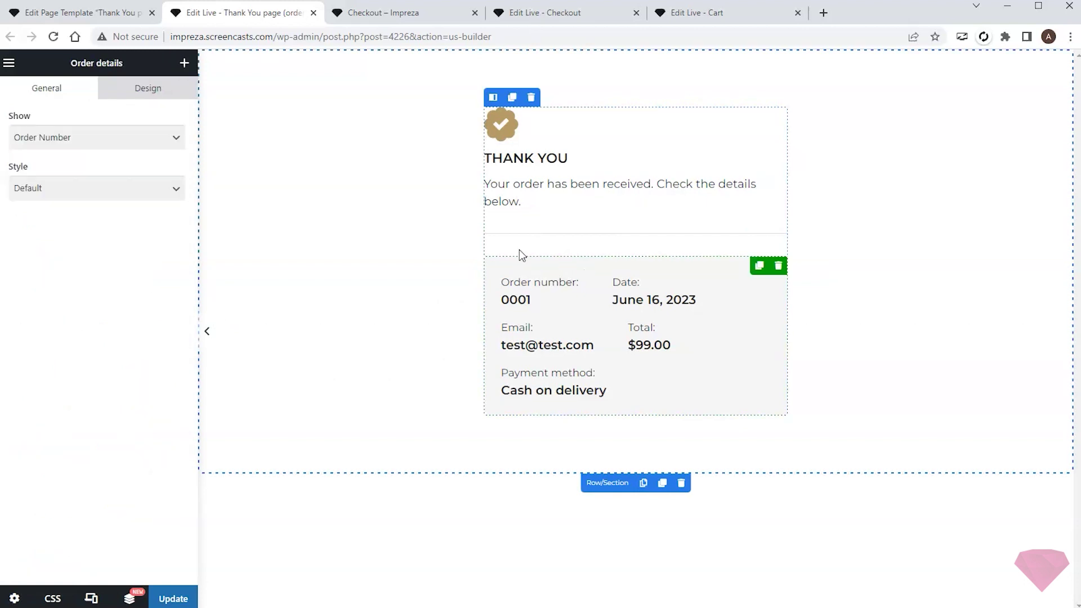
# Keep the Order Number summary and set its style to None, a plain list.
pyautogui.click(140, 141)
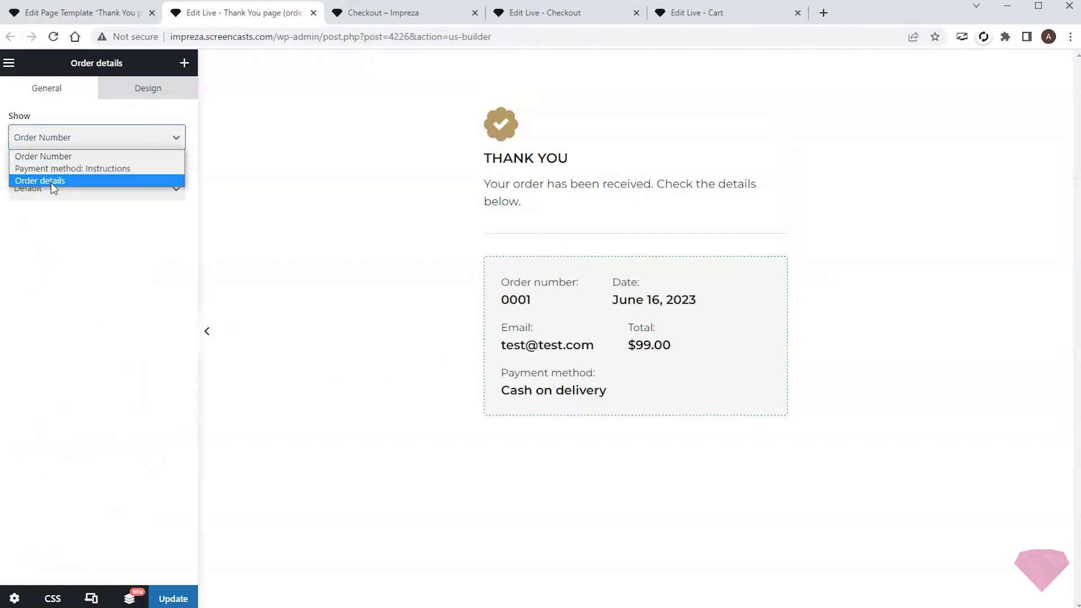
pyautogui.click(64, 157)
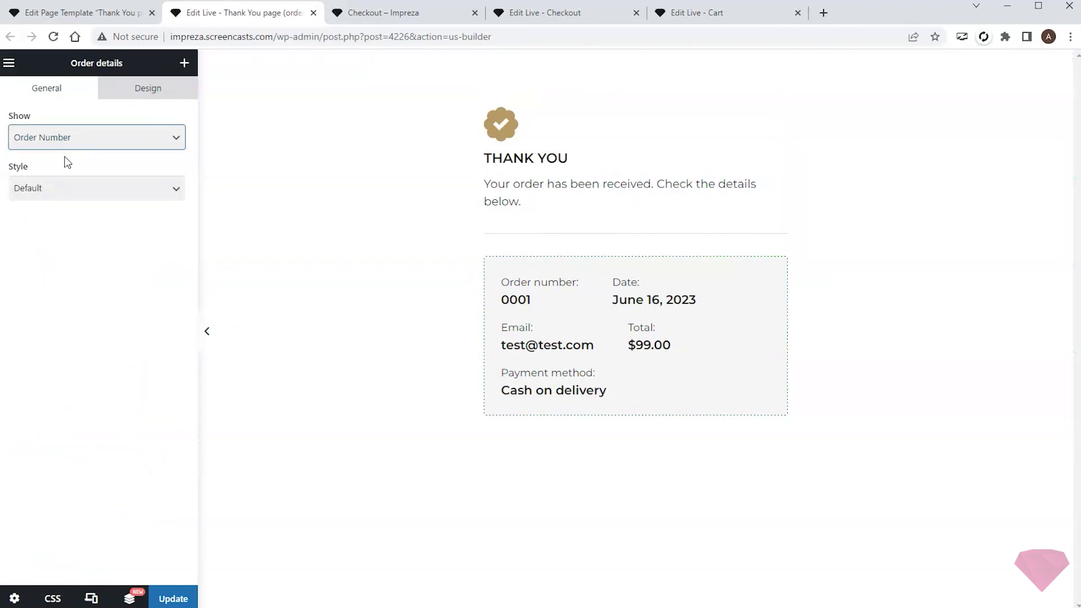
pyautogui.click(116, 190)
pyautogui.click(60, 228)
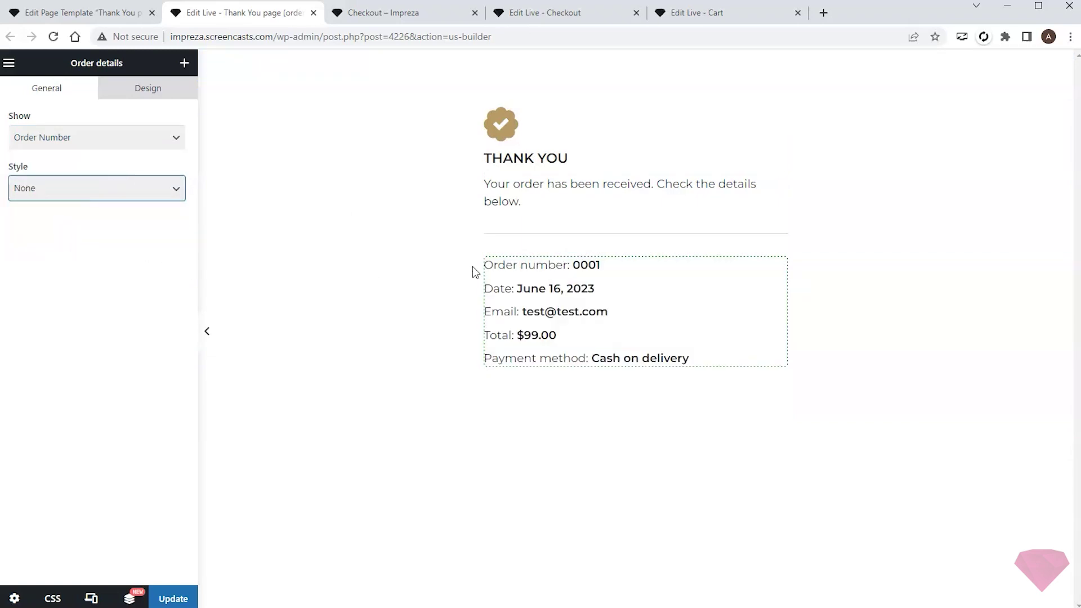
# Duplicate the separator below the summary and add another Order details element beneath.
pyautogui.click(758, 223)
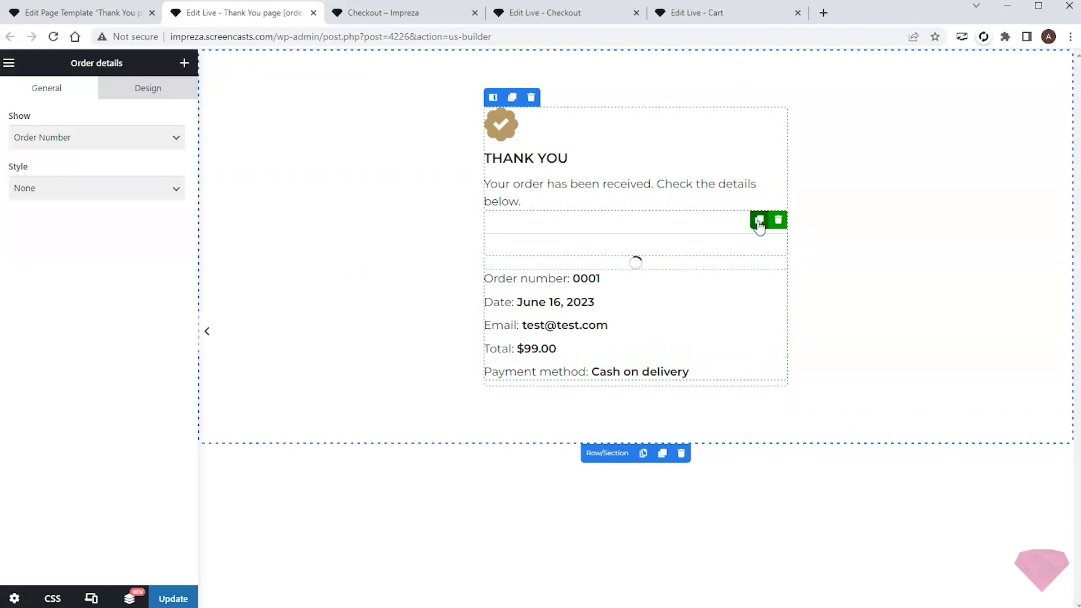
pyautogui.moveTo(634, 306); pyautogui.dragTo(627, 387)
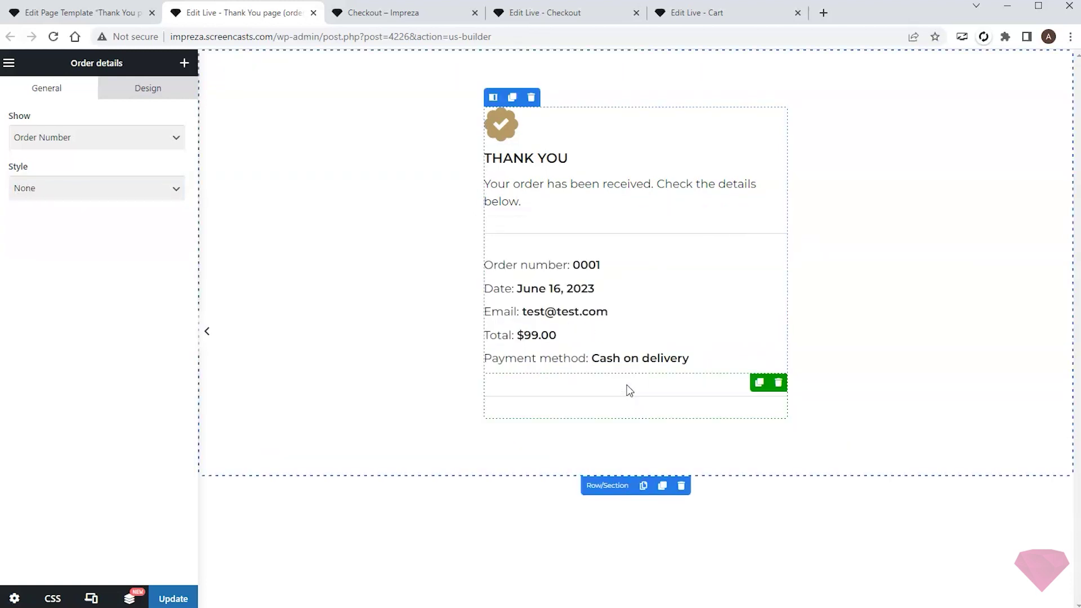
pyautogui.click(184, 63)
pyautogui.scroll(-20, 147, 188)
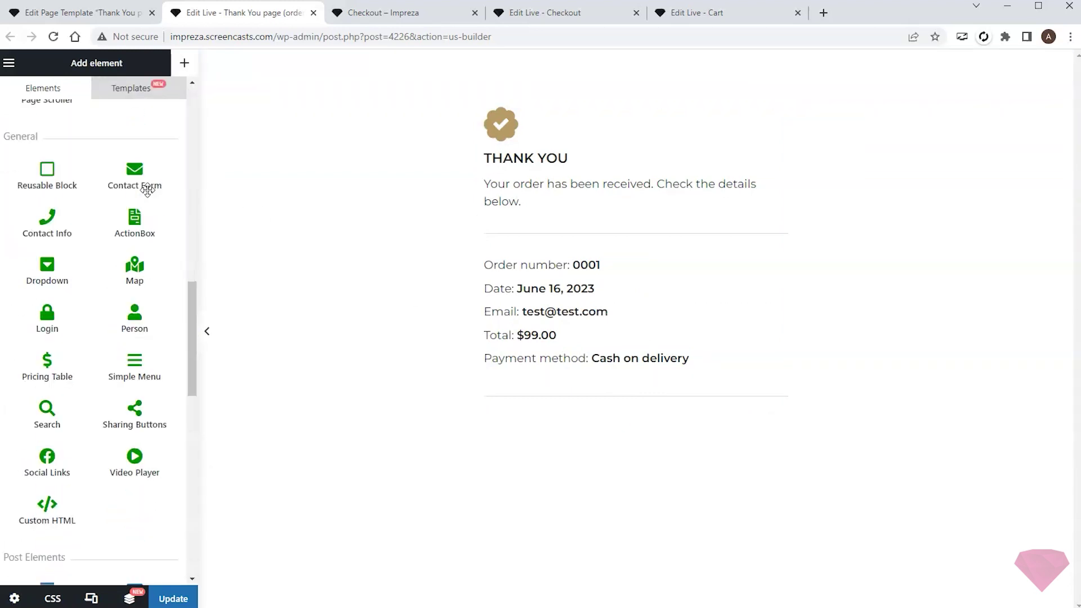
pyautogui.moveTo(47, 551); pyautogui.dragTo(630, 426)
# Set the new element to Show: Order details and save the template.
pyautogui.scroll(-1, 628, 380)
pyautogui.click(675, 389)
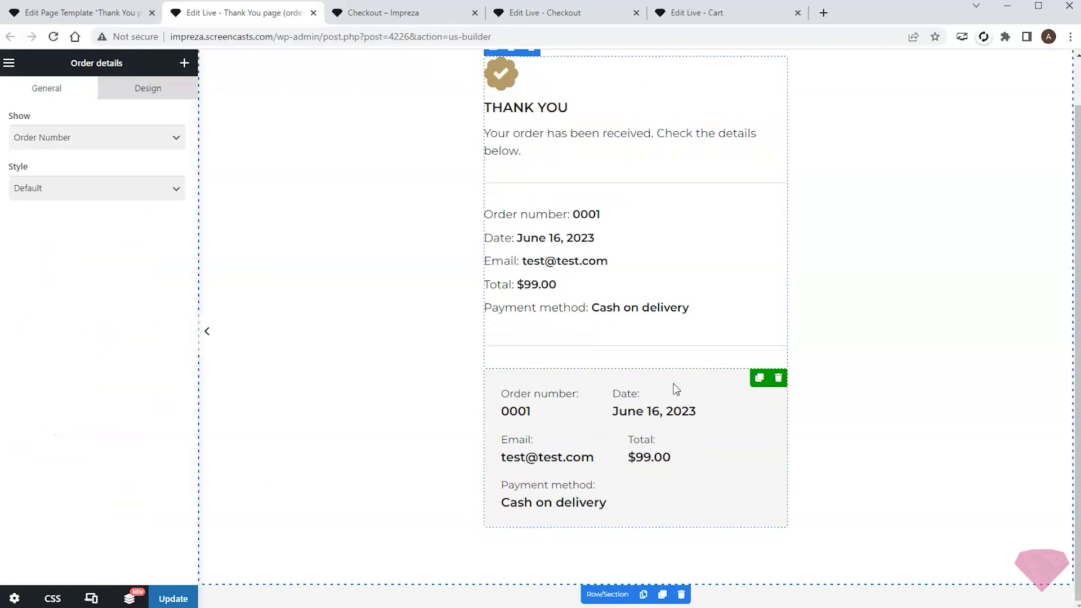
pyautogui.click(143, 141)
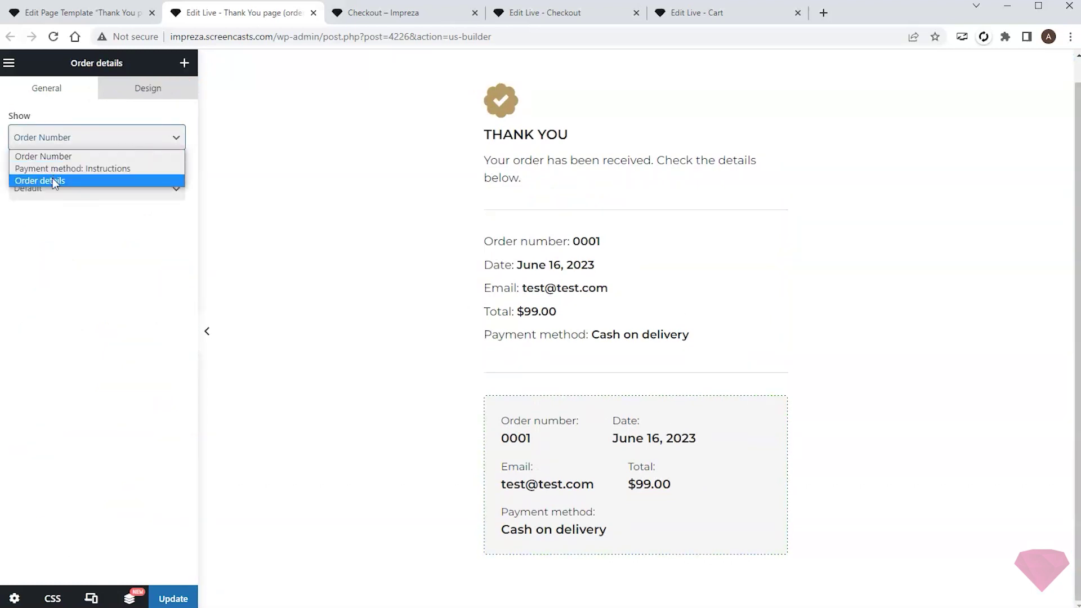
pyautogui.click(52, 181)
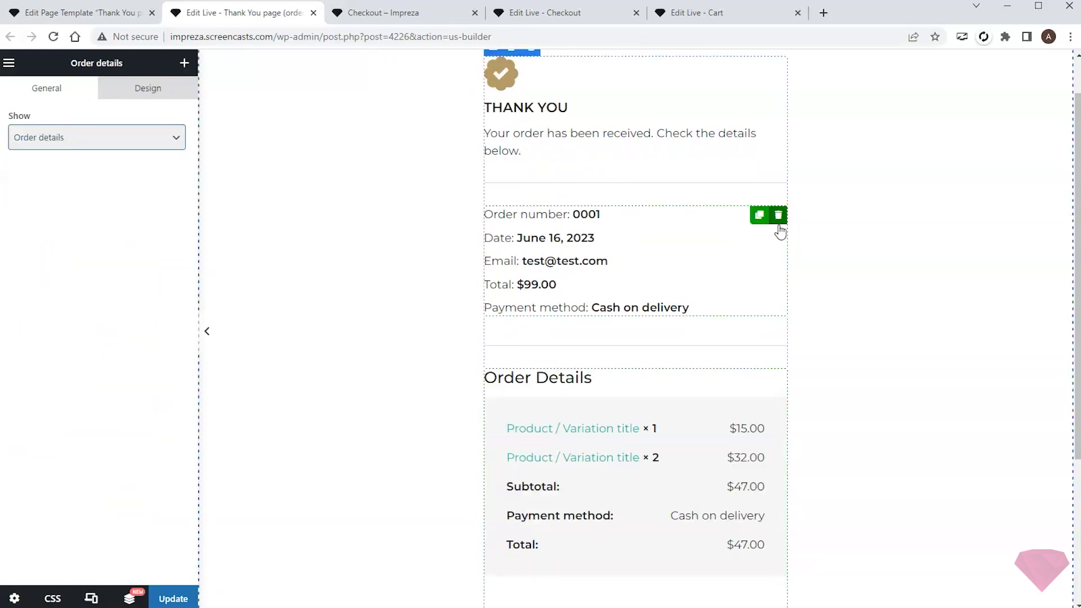
pyautogui.scroll(-4, 782, 230)
pyautogui.scroll(5, 844, 238)
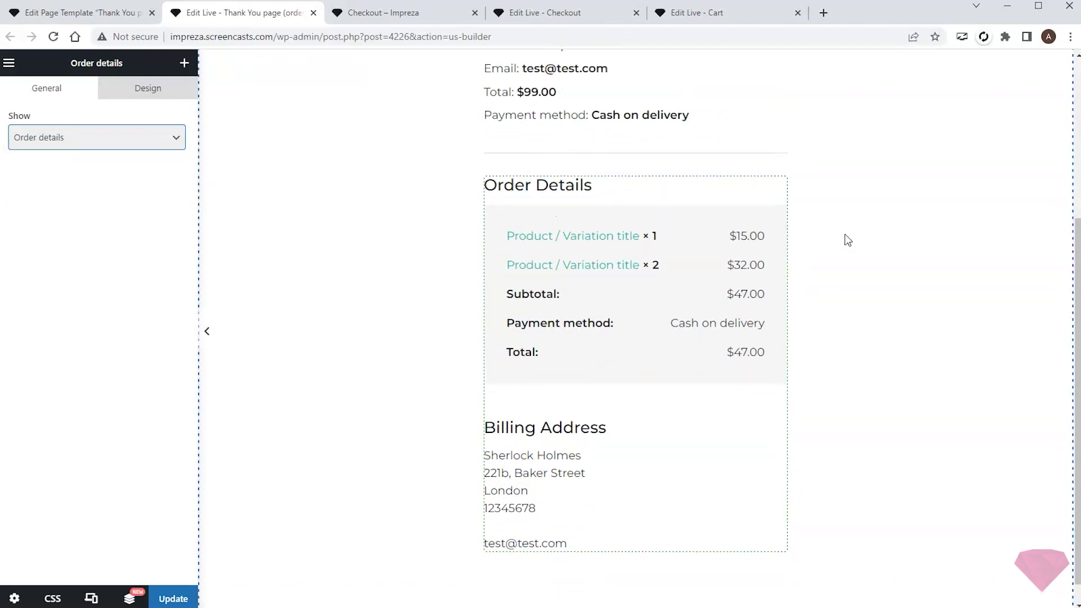
pyautogui.click(181, 598)
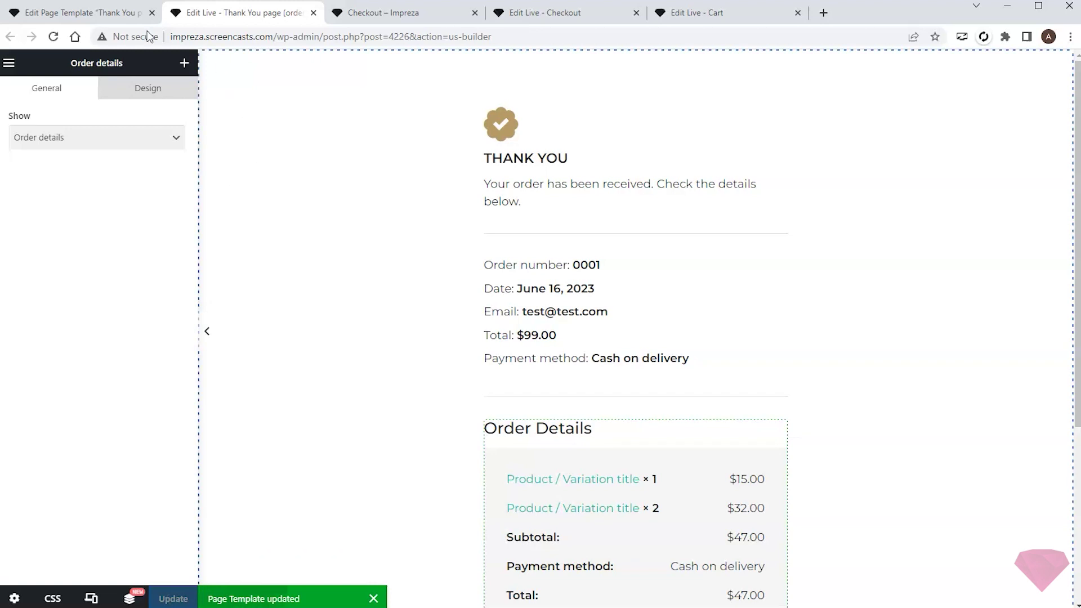
# In Theme Options > Shop, set Orders Page Template to 'Thank You page (order confirmation)' and save.
pyautogui.click(90, 9)
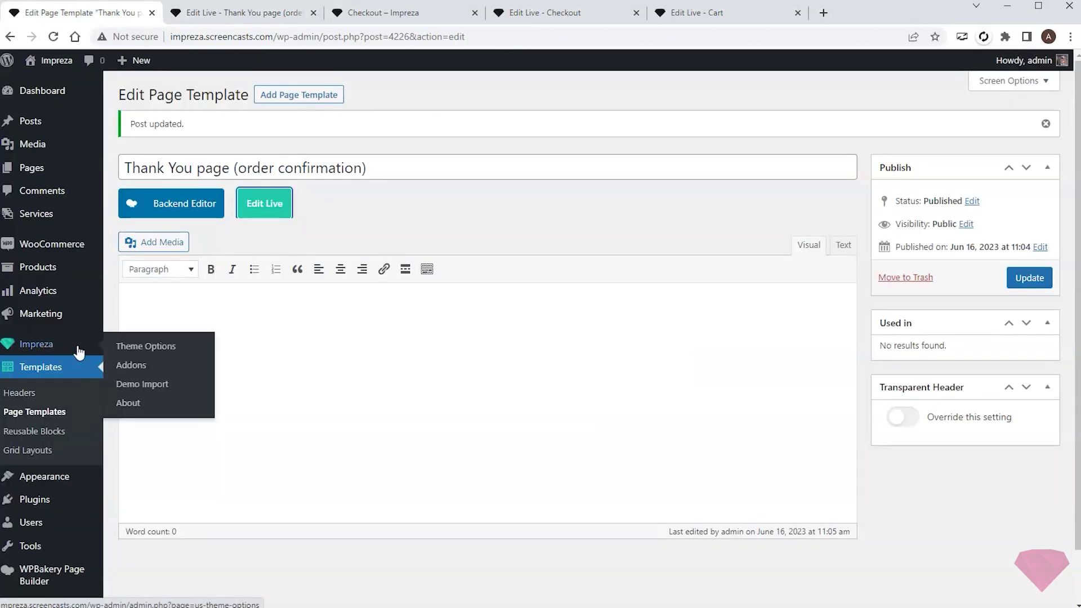
pyautogui.click(151, 349)
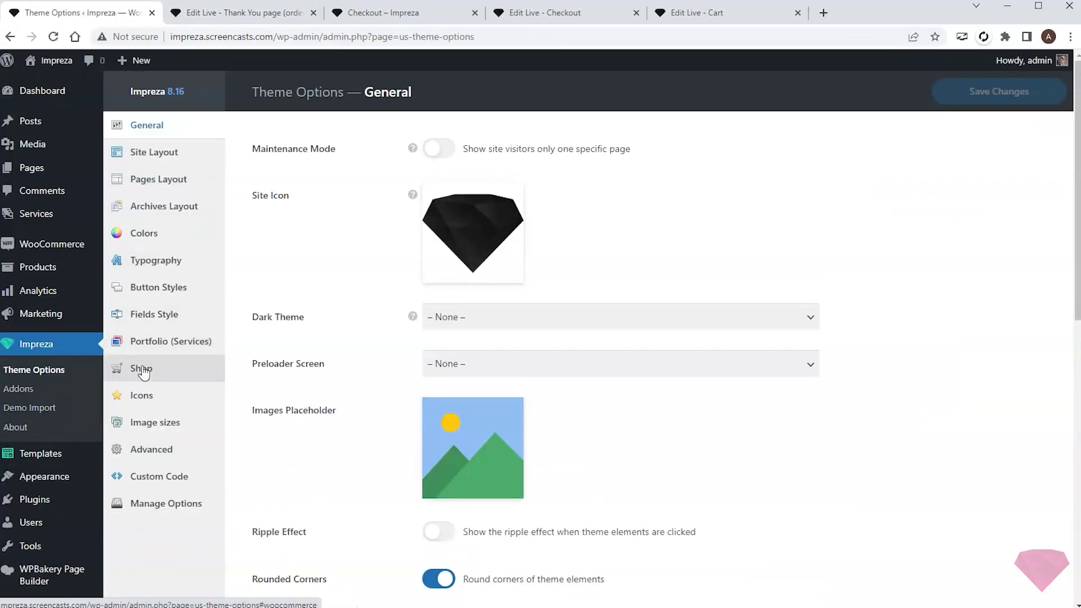
pyautogui.click(143, 372)
pyautogui.scroll(-5, 332, 358)
pyautogui.scroll(-10, 334, 361)
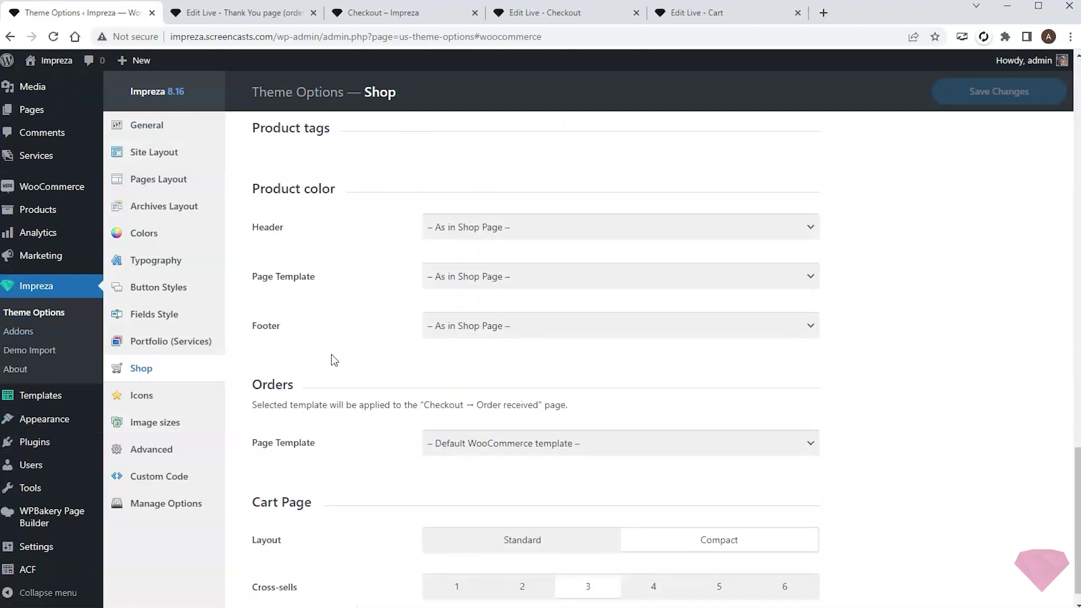
pyautogui.click(544, 444)
pyautogui.click(495, 499)
pyautogui.click(981, 86)
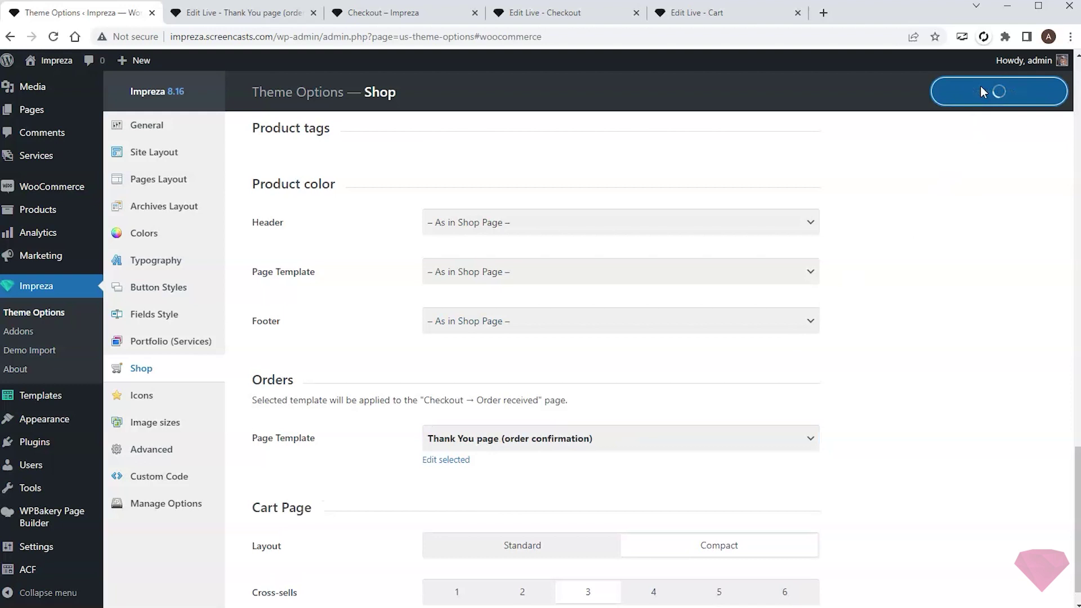
pyautogui.click(245, 13)
pyautogui.click(393, 16)
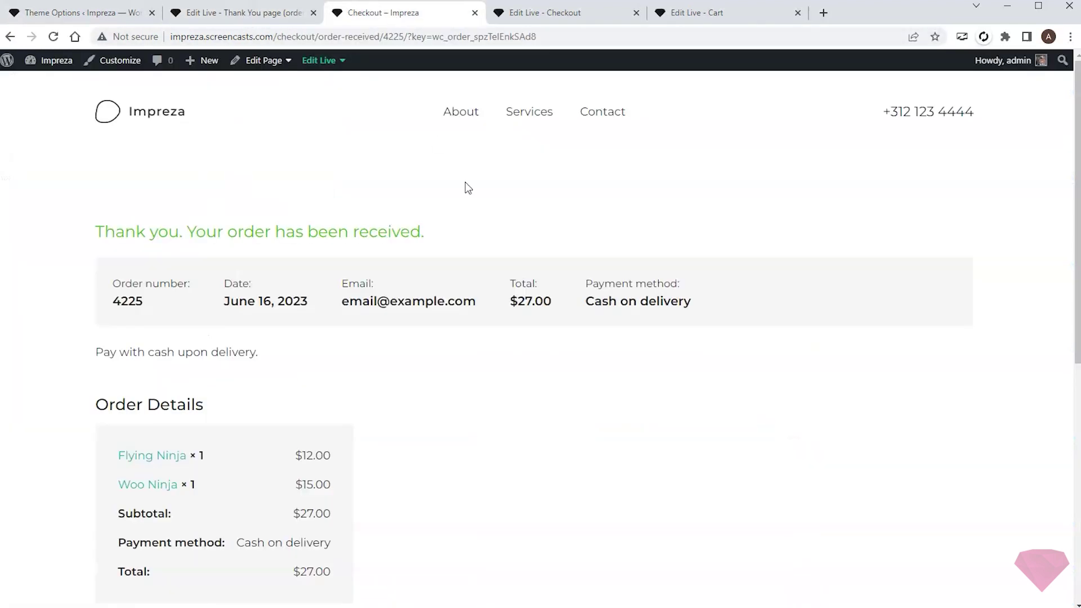
# Reload the order-received page and scroll through it to check the new thank-you layout.
pyautogui.press('F5')
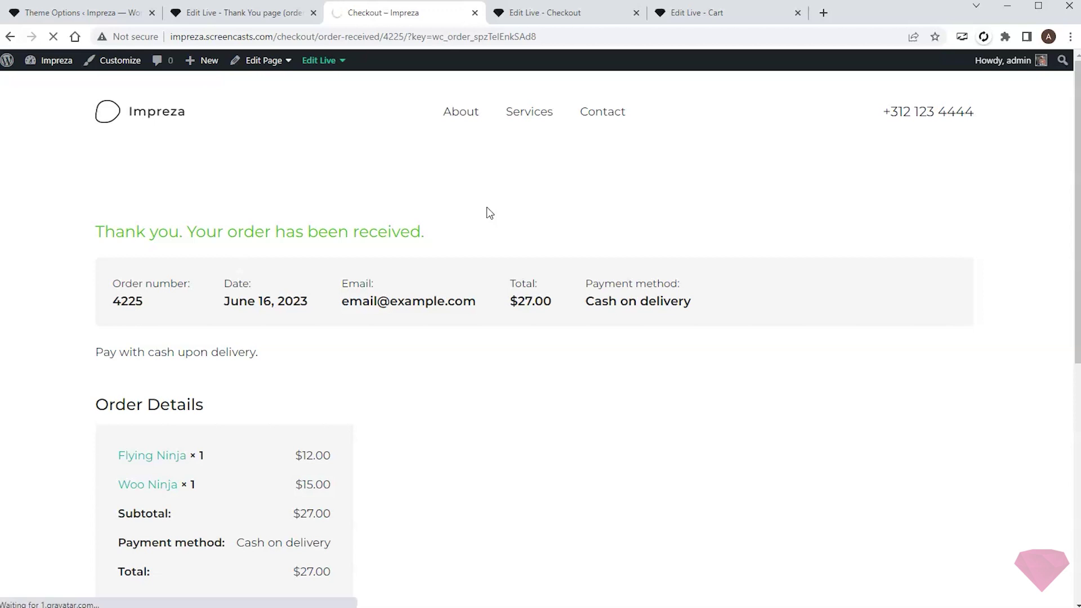
pyautogui.scroll(-10, 635, 210)
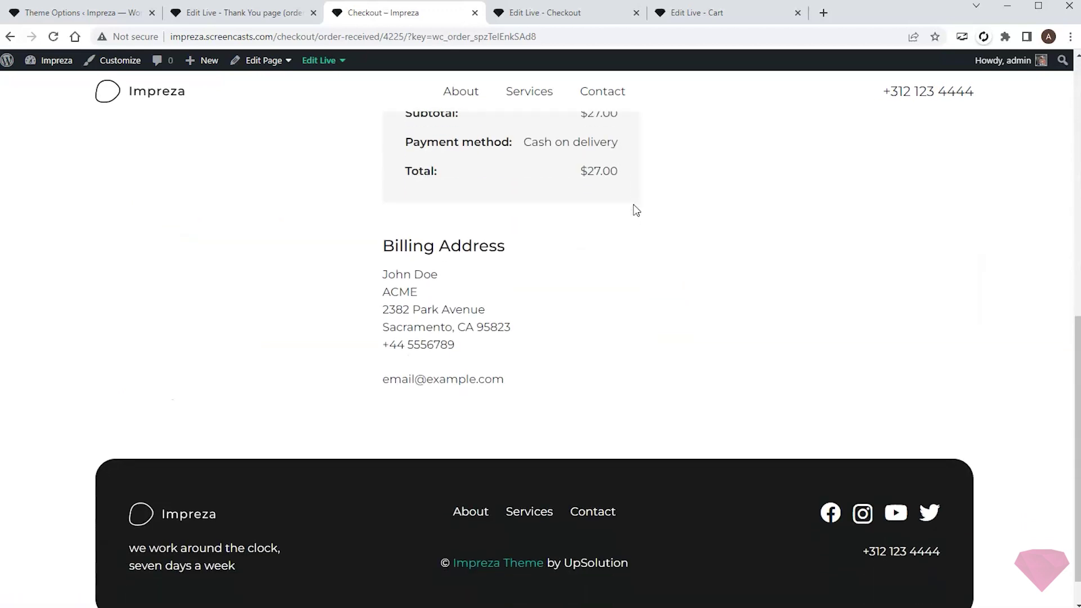
pyautogui.scroll(10, 634, 206)
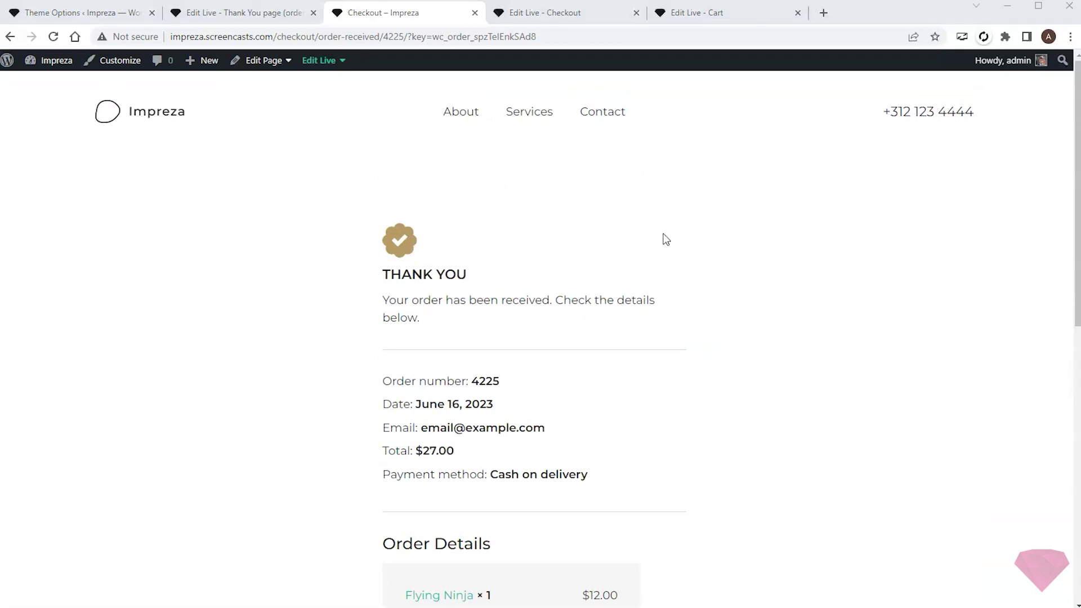
# Cycle through the Cart, Checkout and Thank You page builder tabs.
pyautogui.click(732, 20)
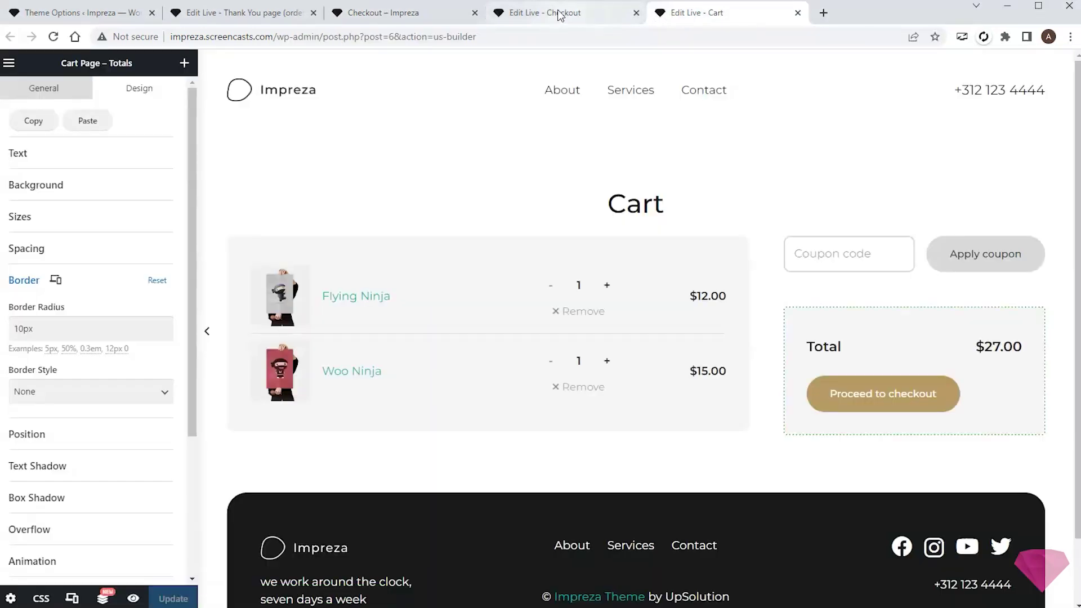
pyautogui.click(544, 13)
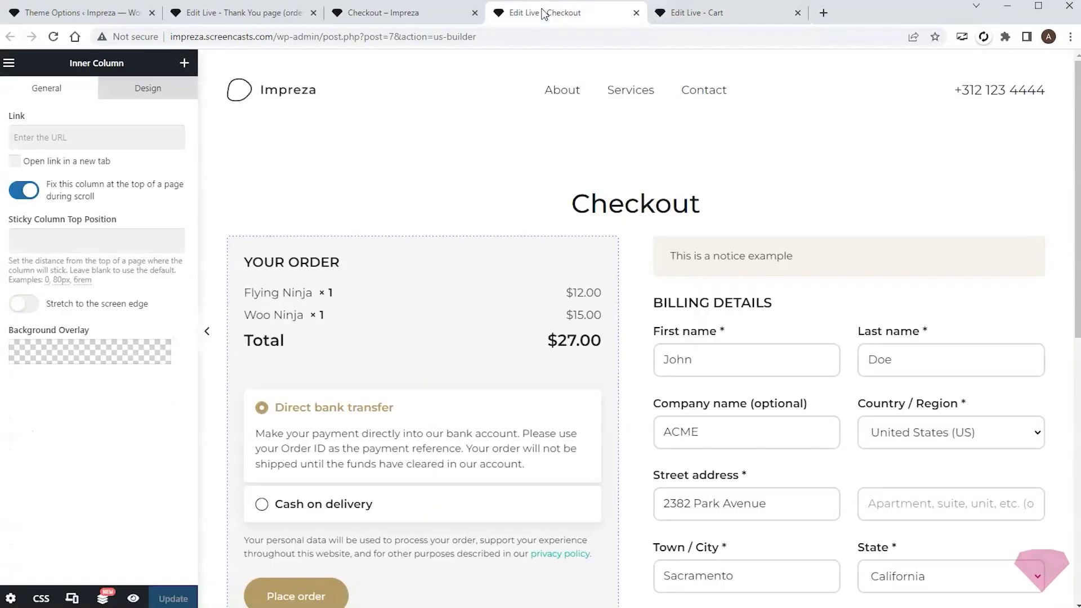
pyautogui.click(229, 14)
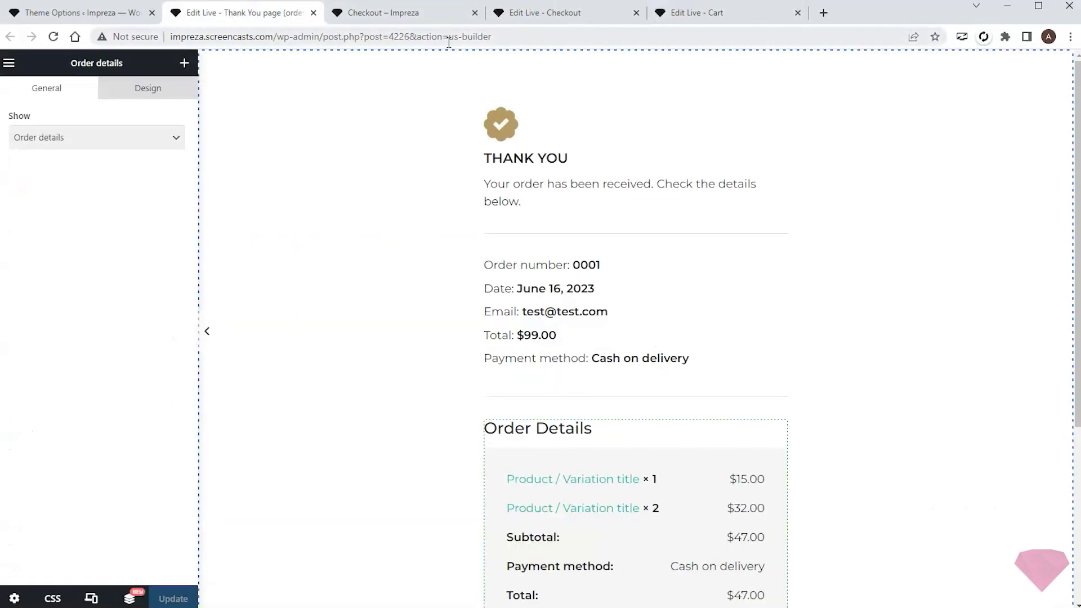